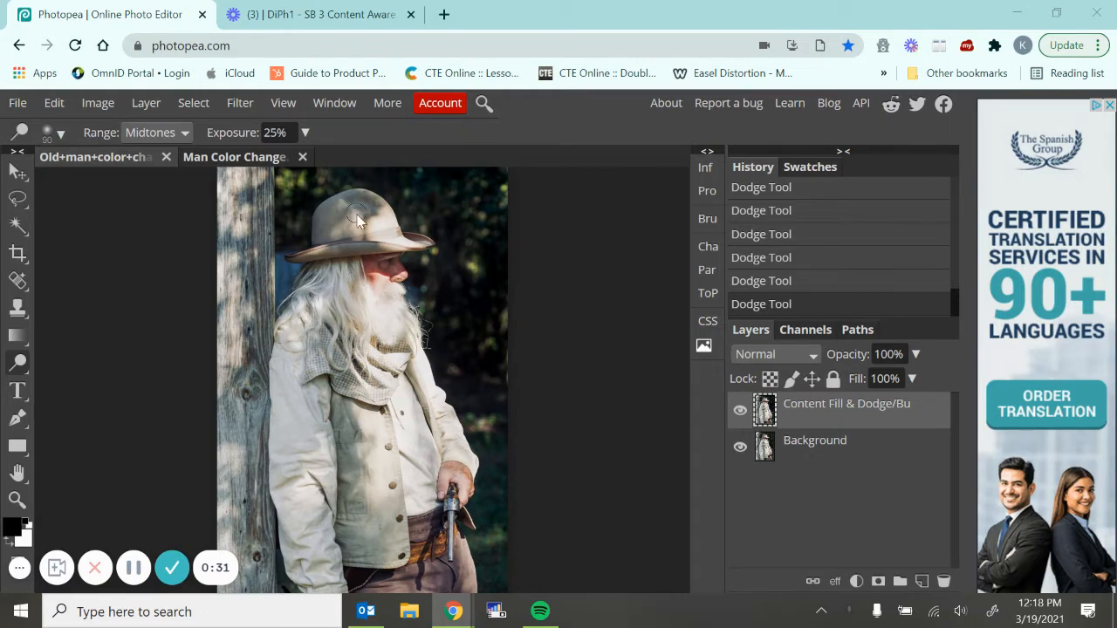
Select the man's hat on the Content Fill & Dodge/Burn layer with the Object Selection tool
right_click(16, 232)
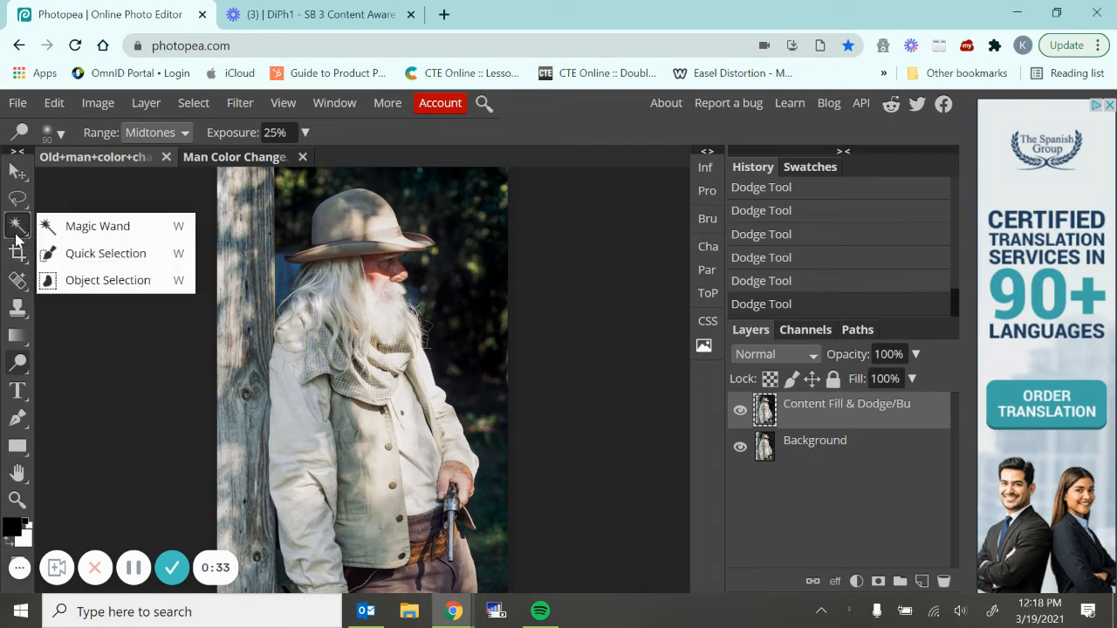
click(15, 234)
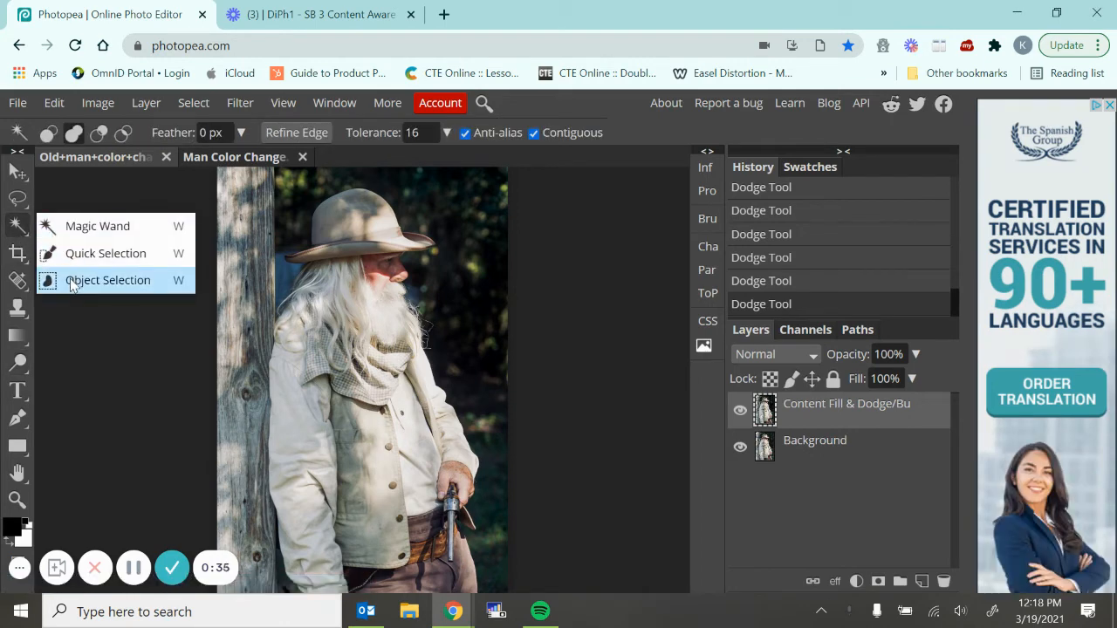
click(96, 280)
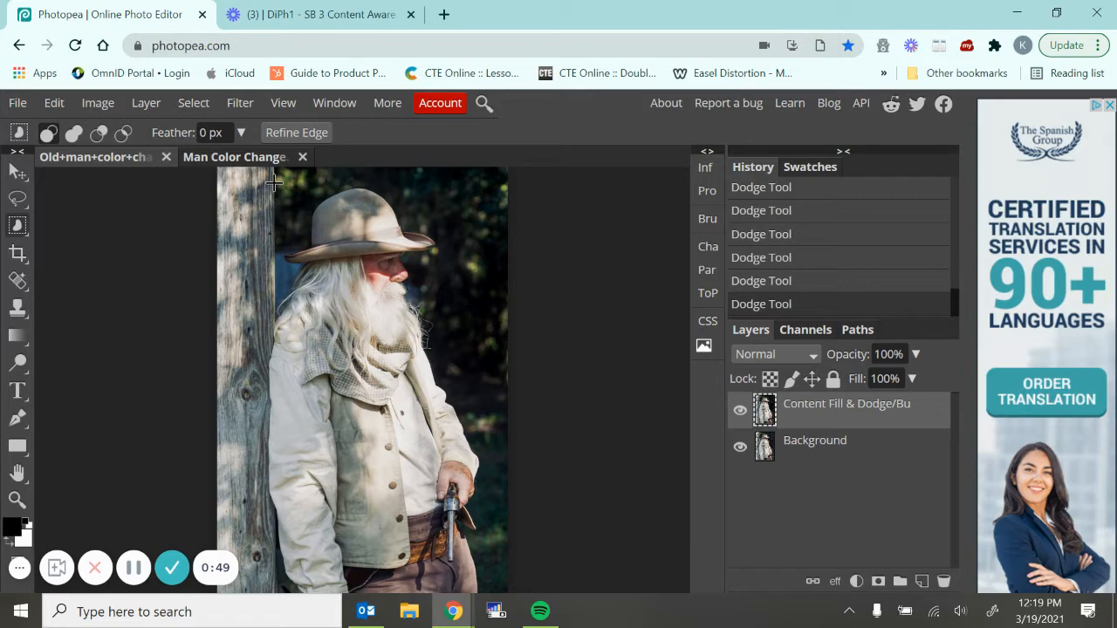
drag(273, 179, 452, 279)
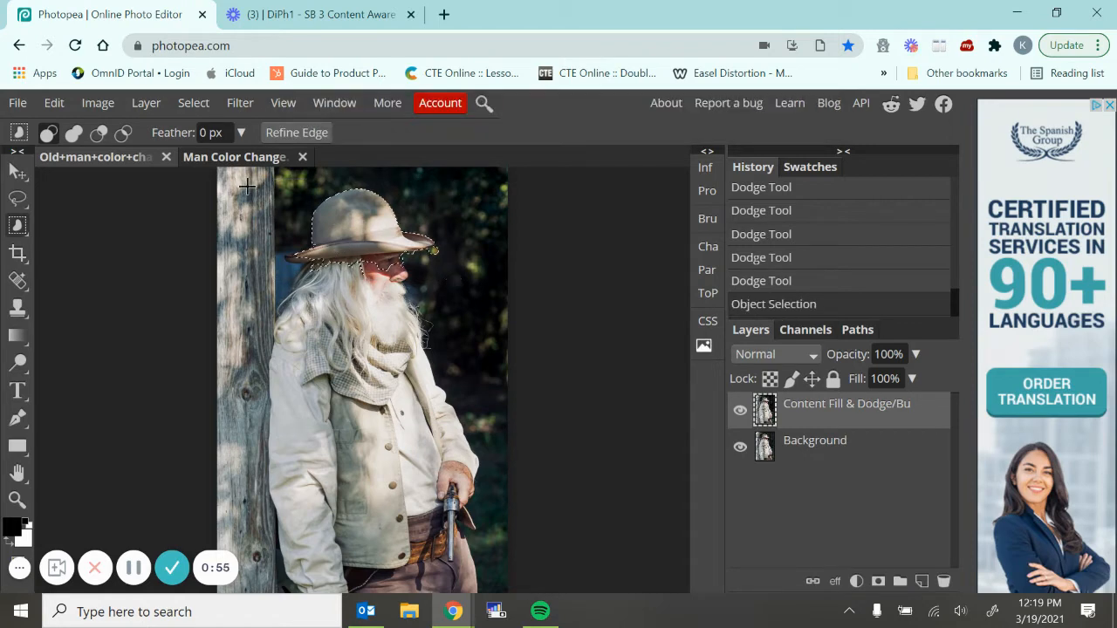
Try to refine the hat selection with Object Selection by subtracting the face area and adding the brim's back edge
click(73, 132)
click(98, 135)
drag(309, 260, 406, 268)
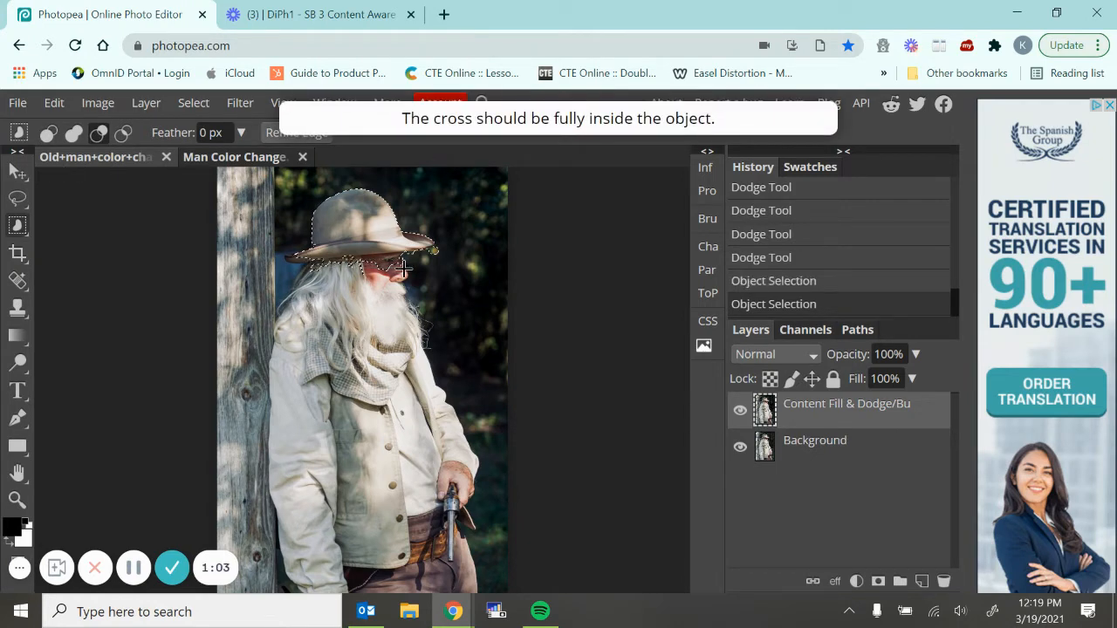
click(67, 136)
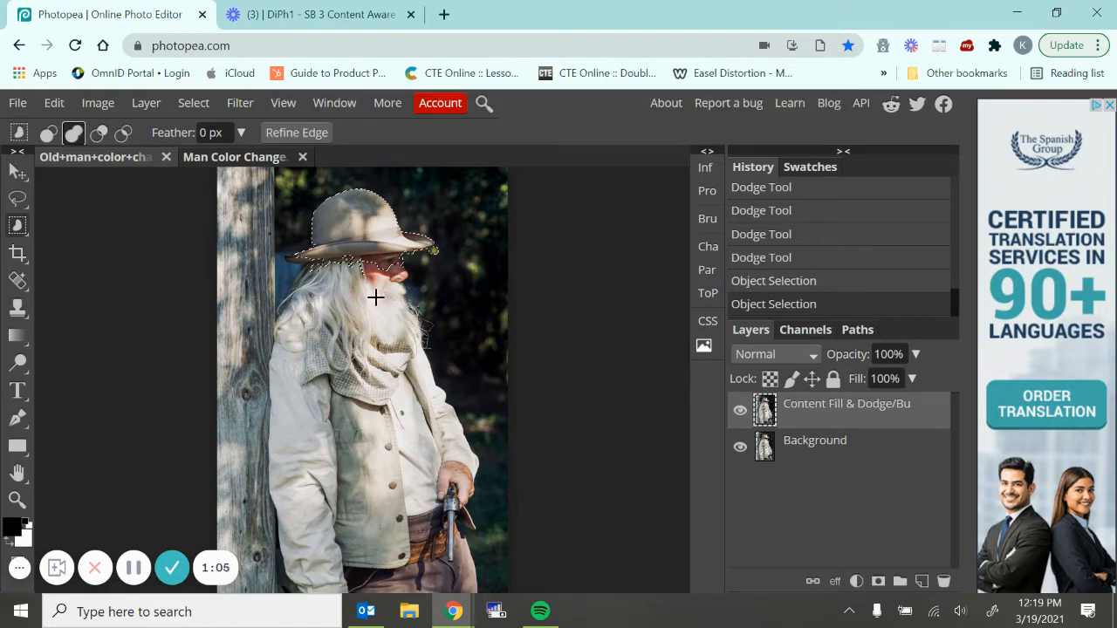
drag(279, 250, 320, 296)
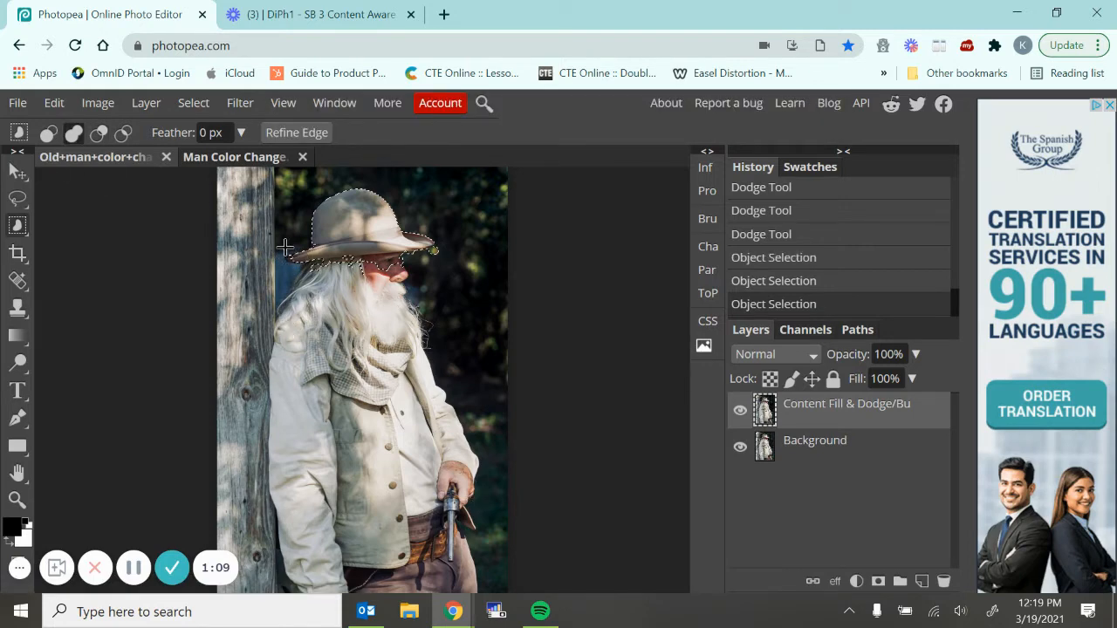
drag(279, 249, 297, 267)
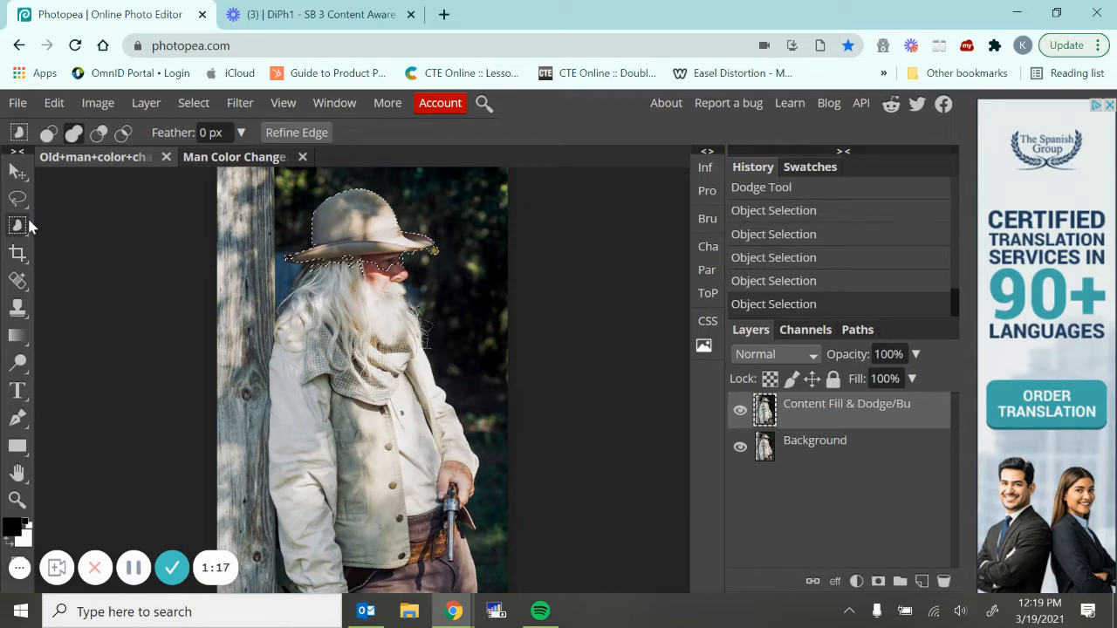
key(ctrl+plus)
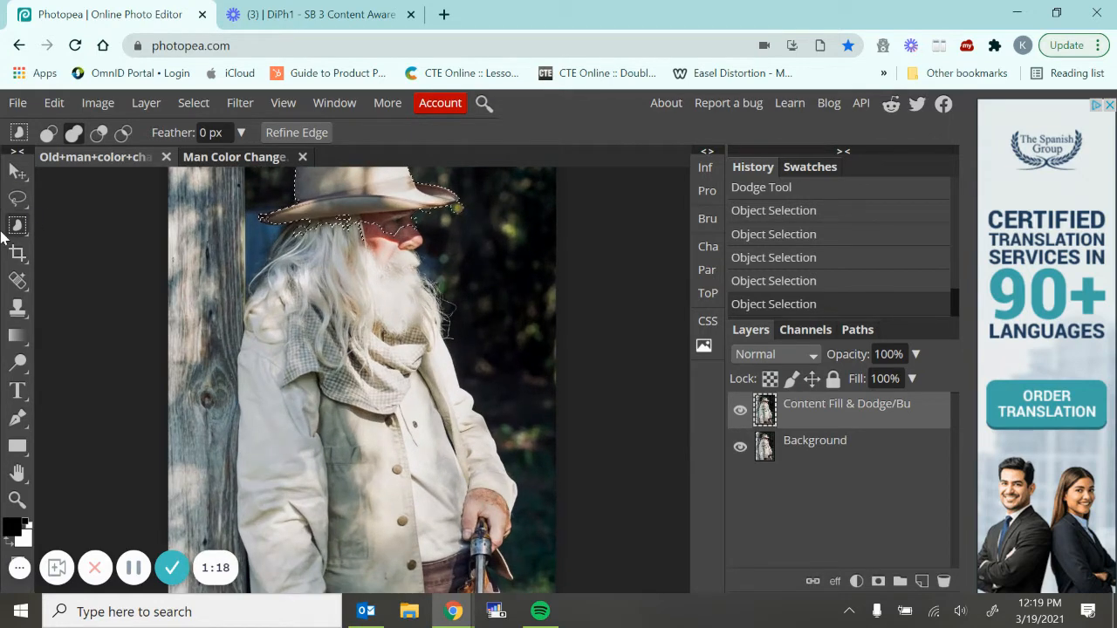
click(20, 225)
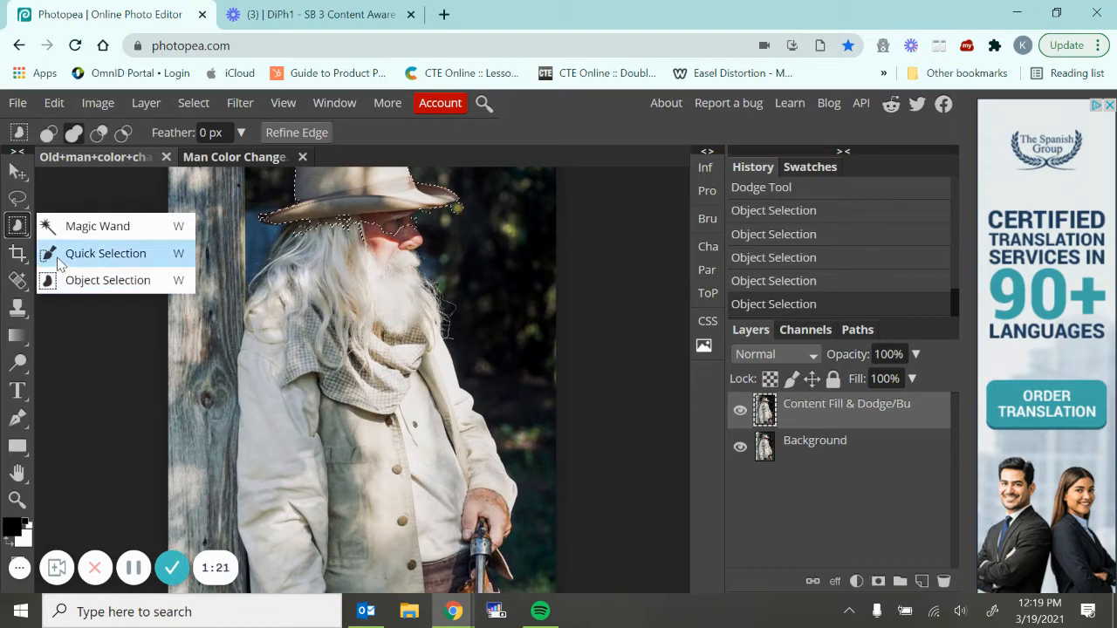
click(87, 253)
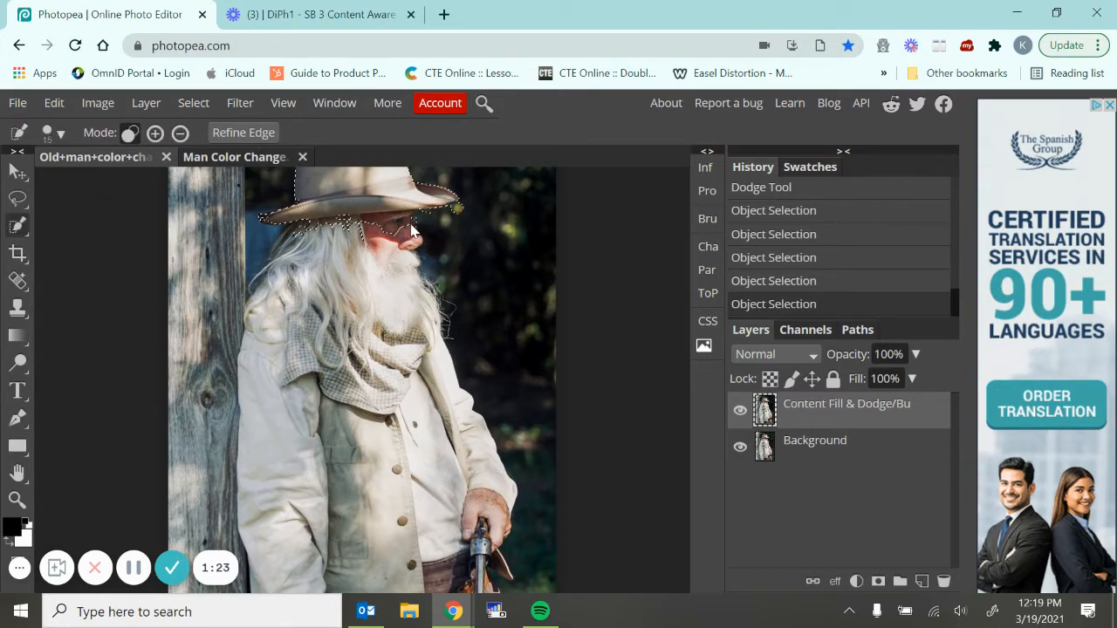
click(180, 133)
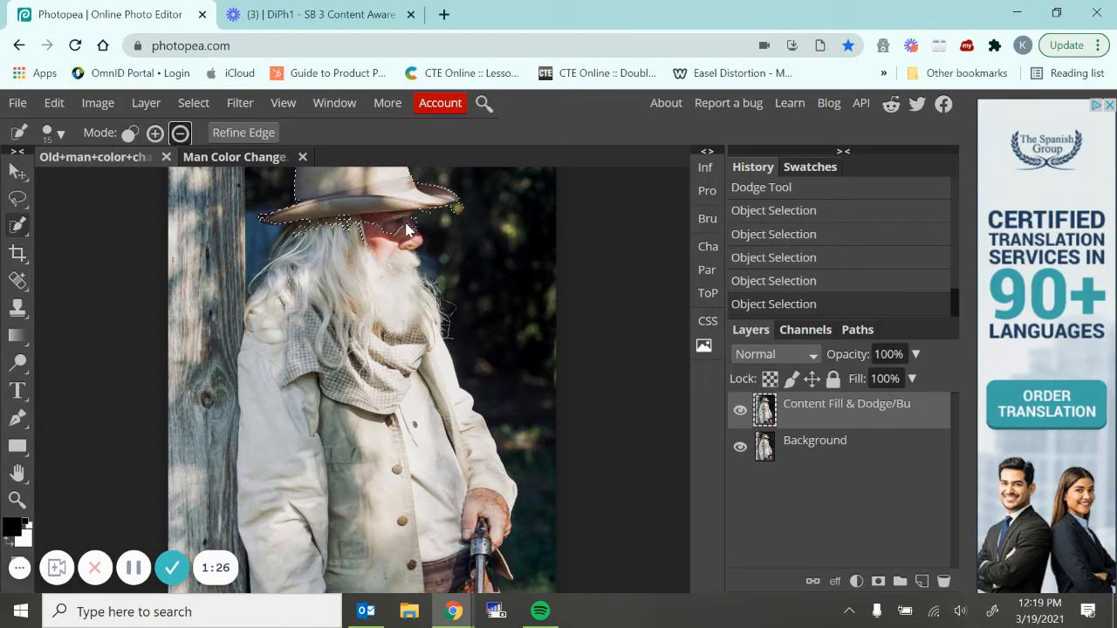
key(ctrl+d)
key(ctrl+z)
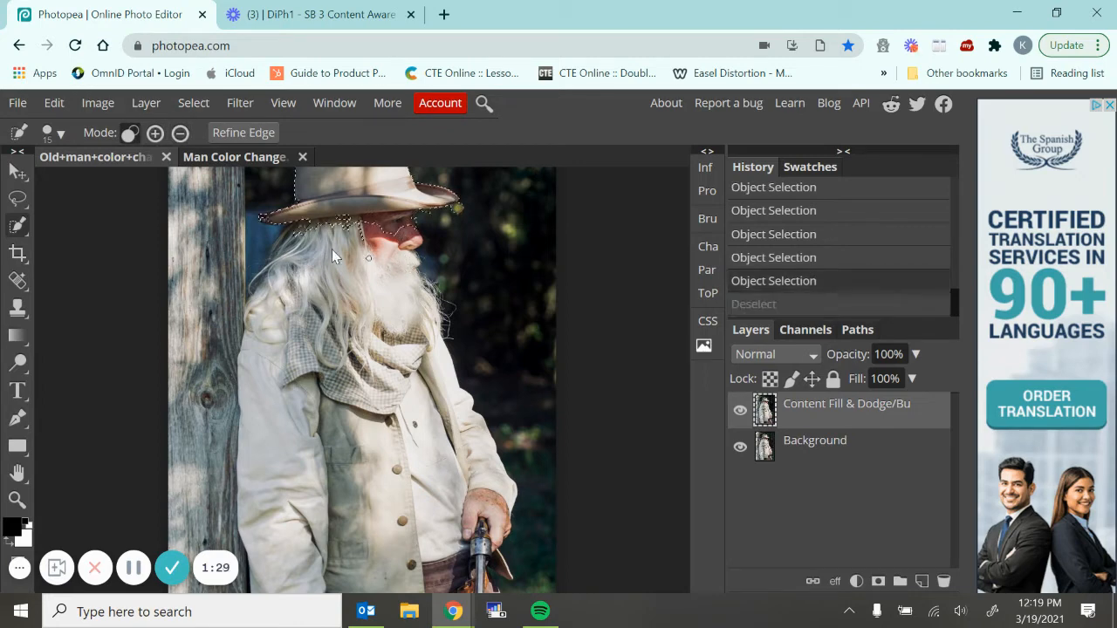
Subtract the stray spot at the brim's front tip and the face and hair below the brim from the selection with Lasso Select
right_click(17, 198)
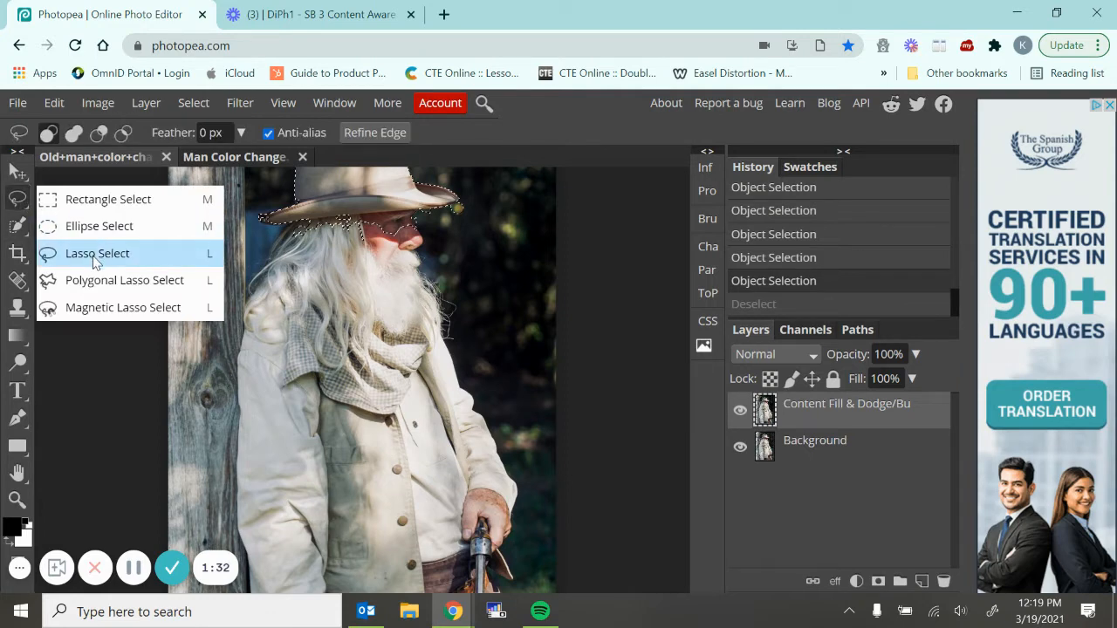
click(96, 254)
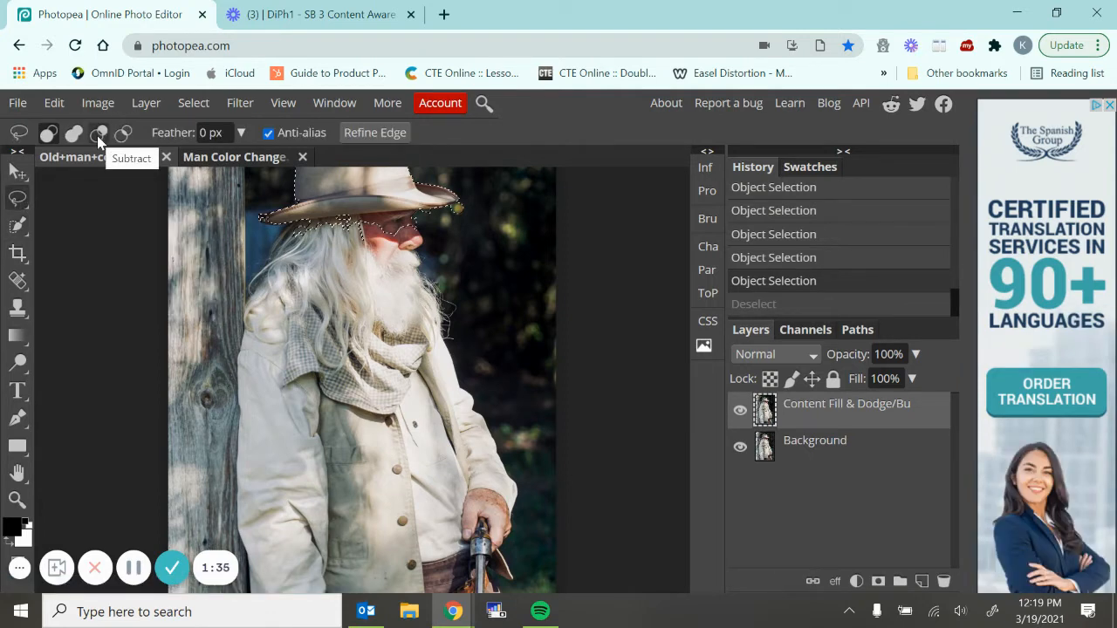
click(97, 135)
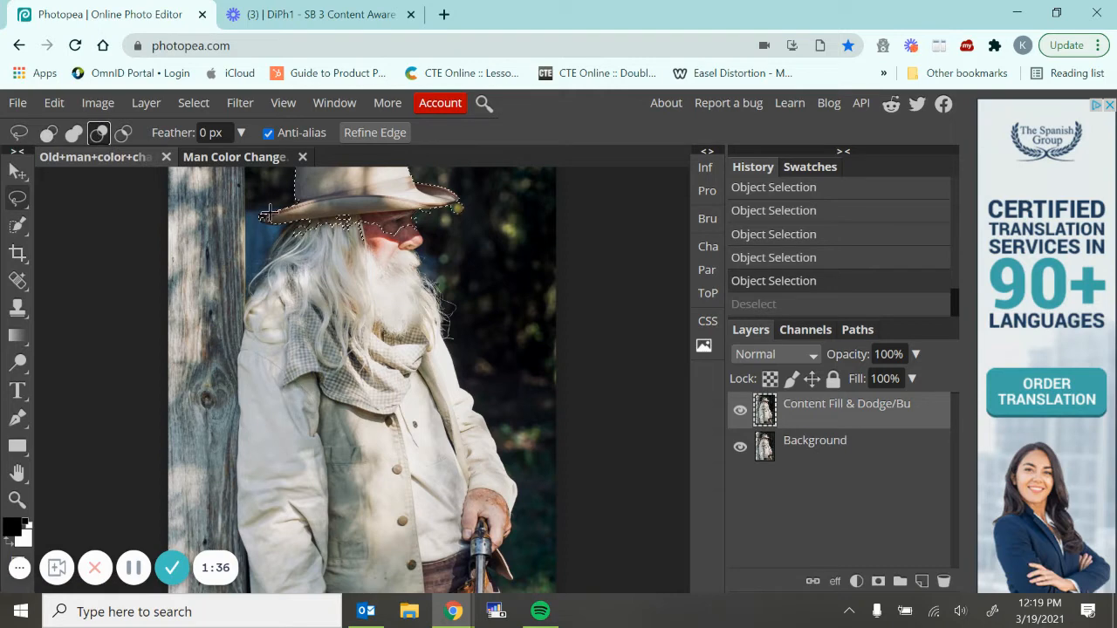
click(457, 205)
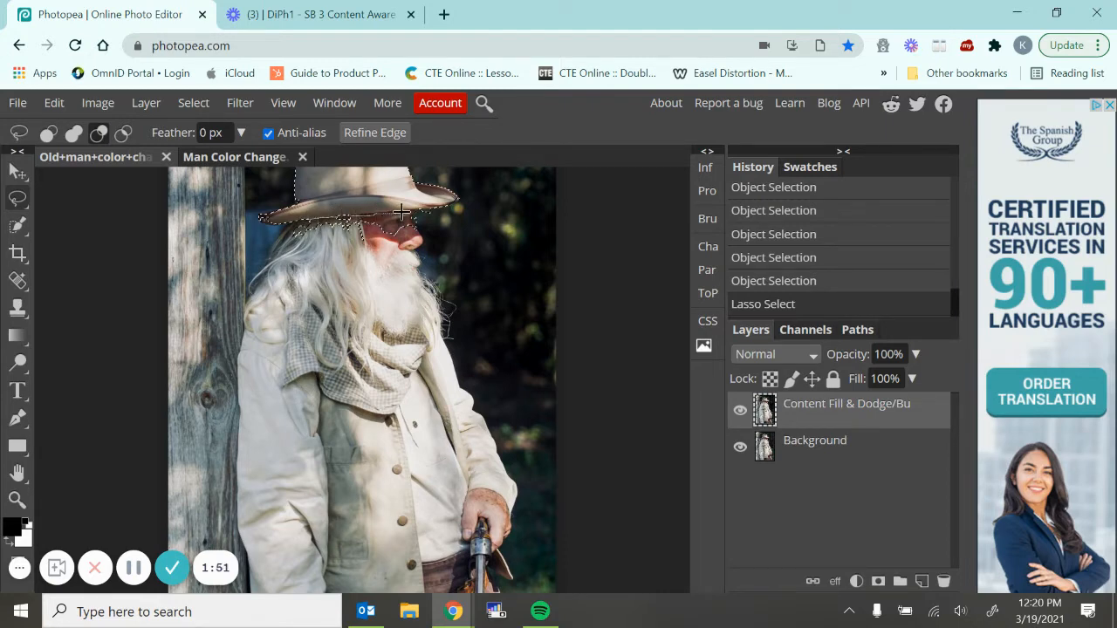
mouse_move(419, 211)
mouse_down()
mouse_move(438, 218)
mouse_move(410, 241)
mouse_move(313, 241)
mouse_move(291, 220)
mouse_move(313, 220)
mouse_up()
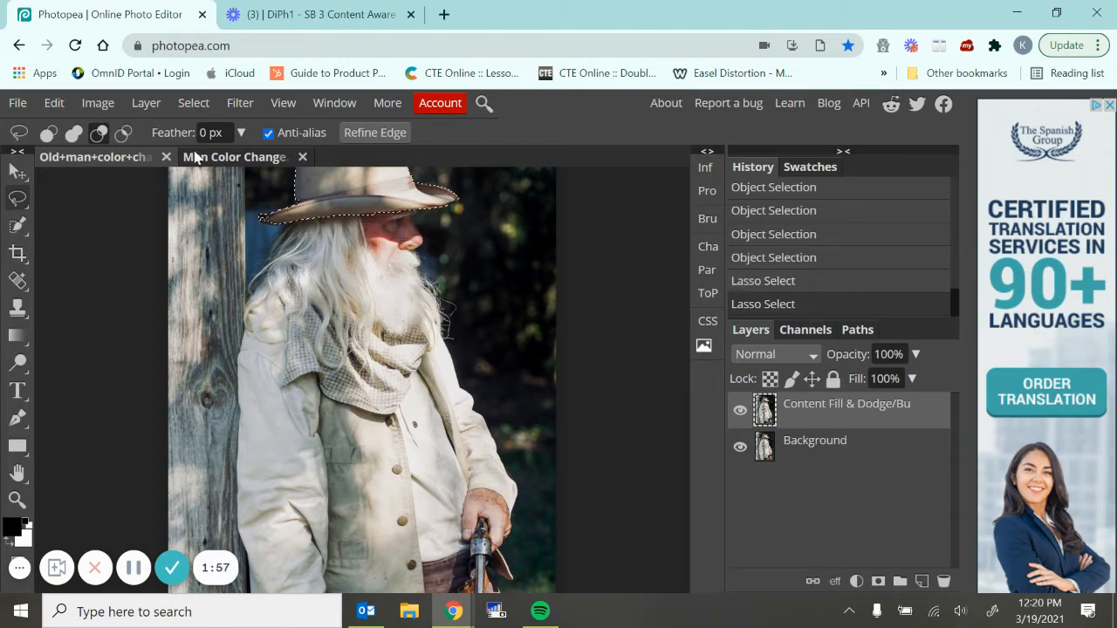
Add the missing back edge of the hat brim to the selection with Lasso Select
click(75, 136)
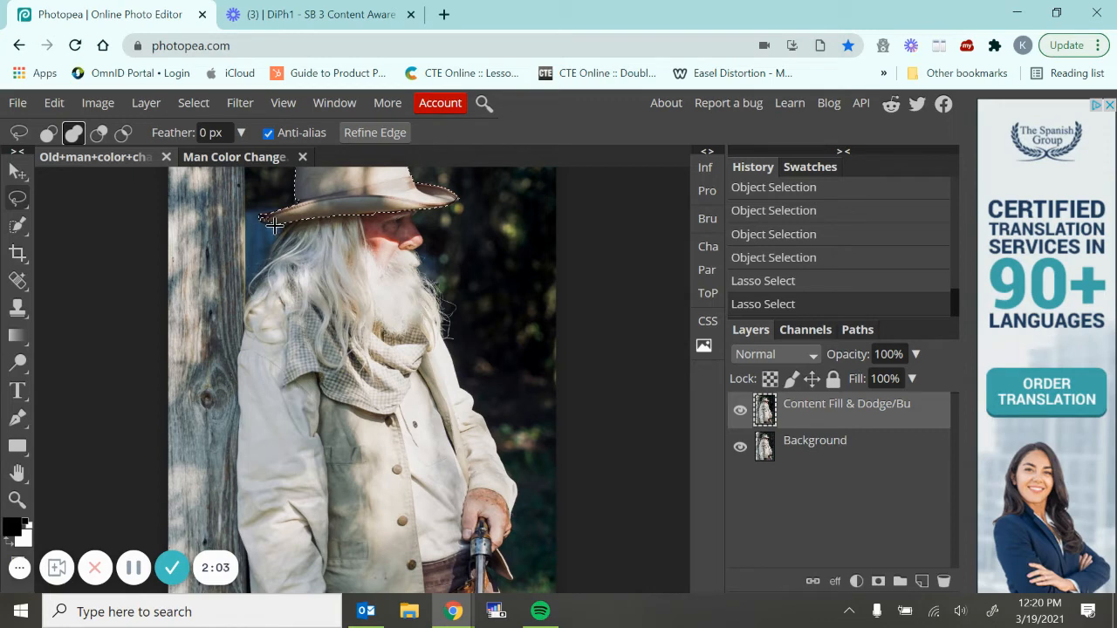
drag(262, 215, 281, 224)
scroll(573, 357, up, 1)
scroll(573, 357, up, 1)
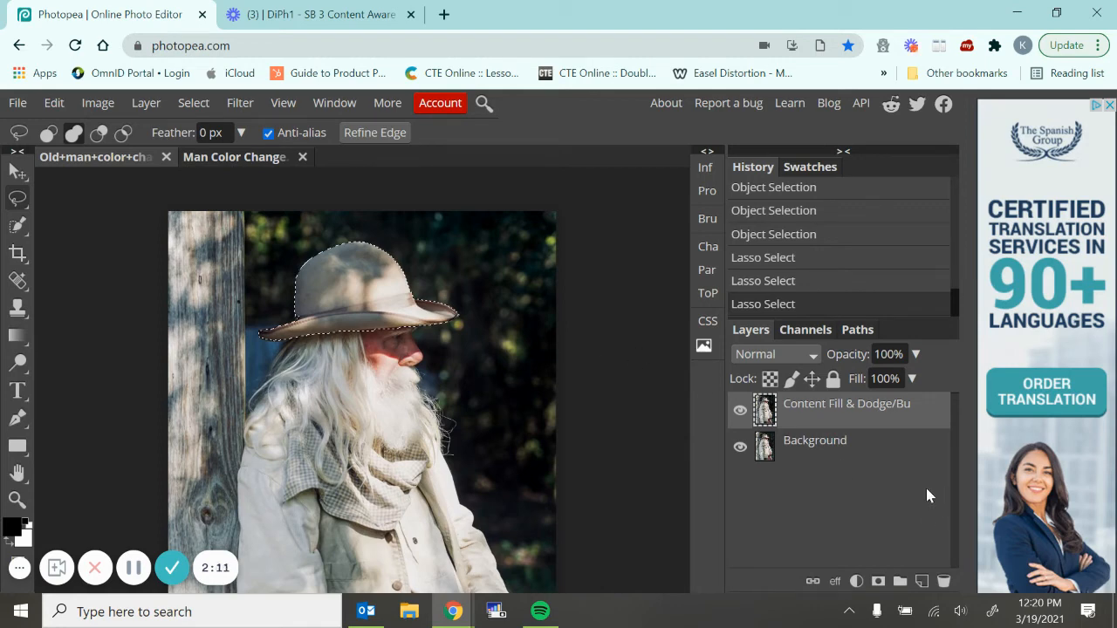
Add a Color Fill layer over the selected hat in dark teal, hex 1d6b6f
click(856, 581)
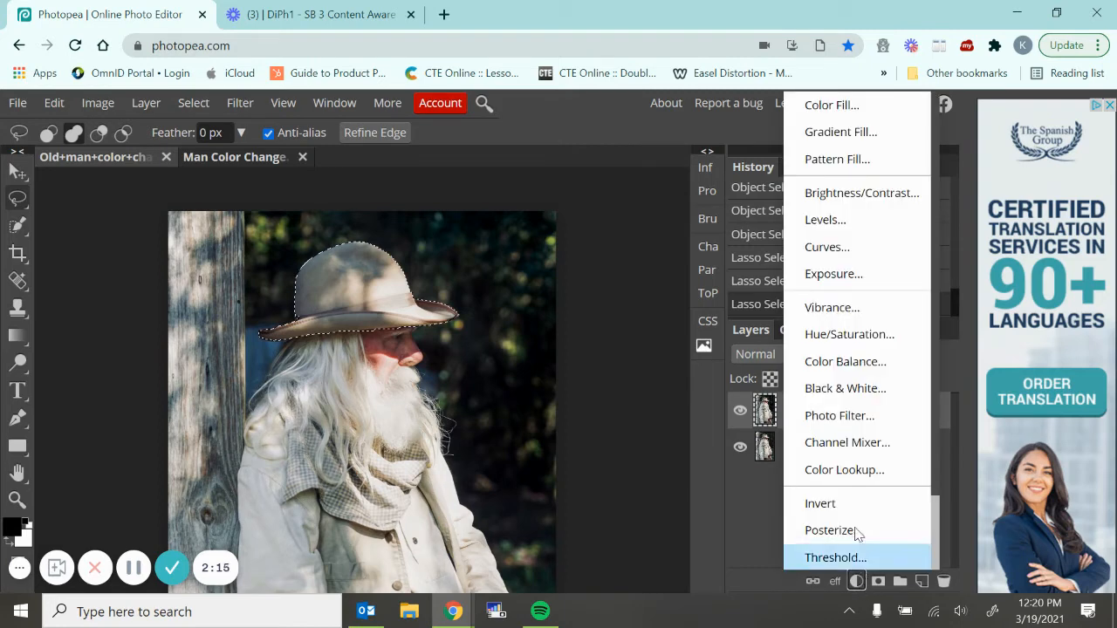
click(834, 108)
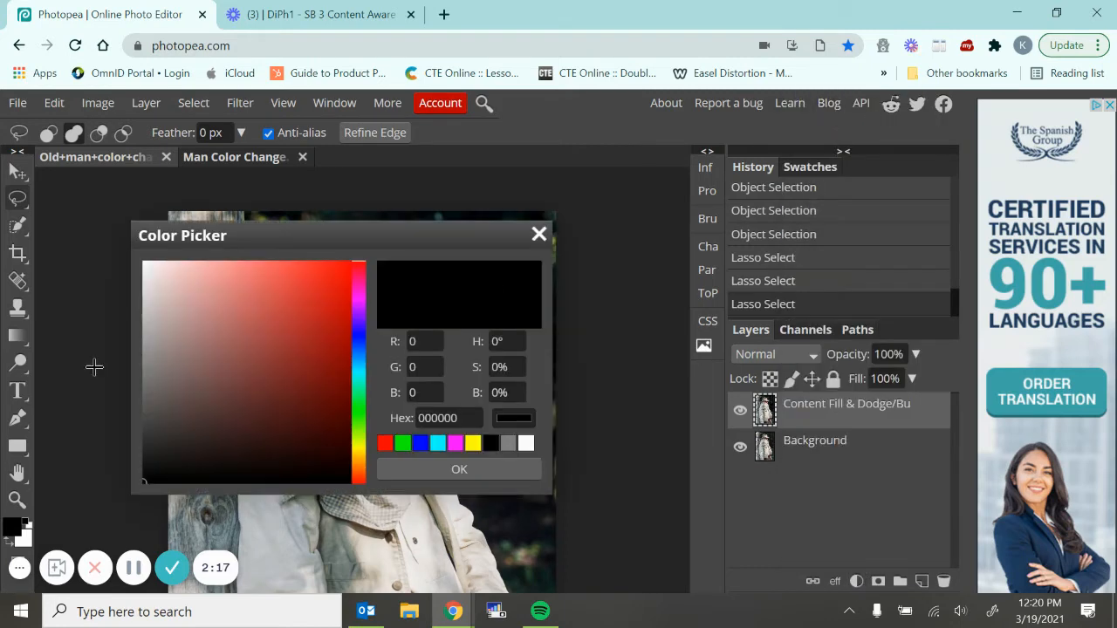
drag(289, 229, 772, 118)
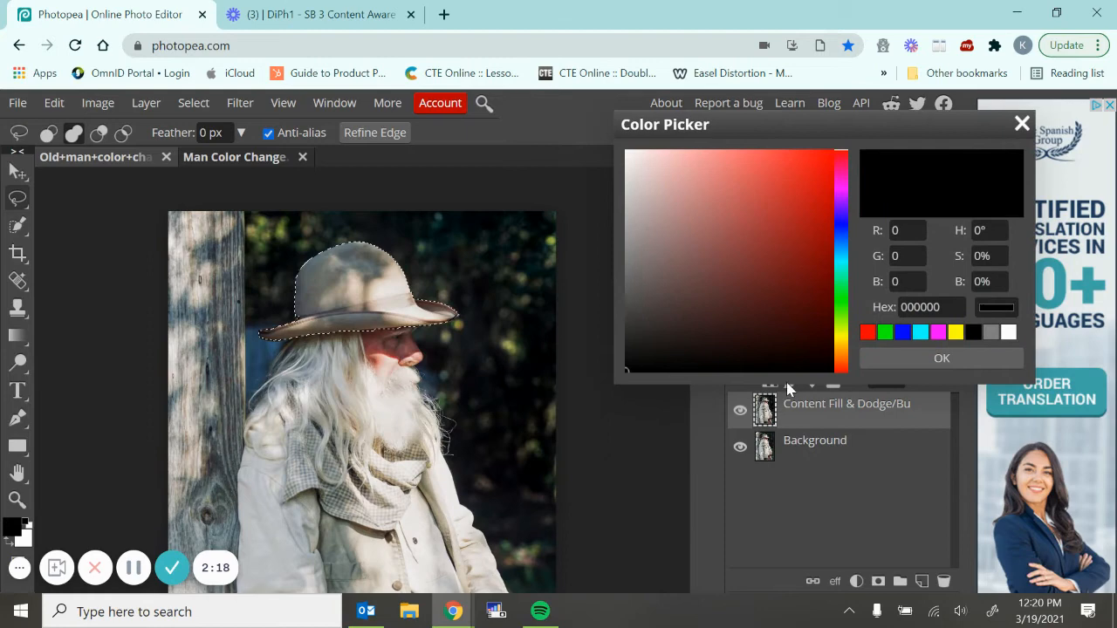
click(842, 259)
click(775, 219)
click(779, 275)
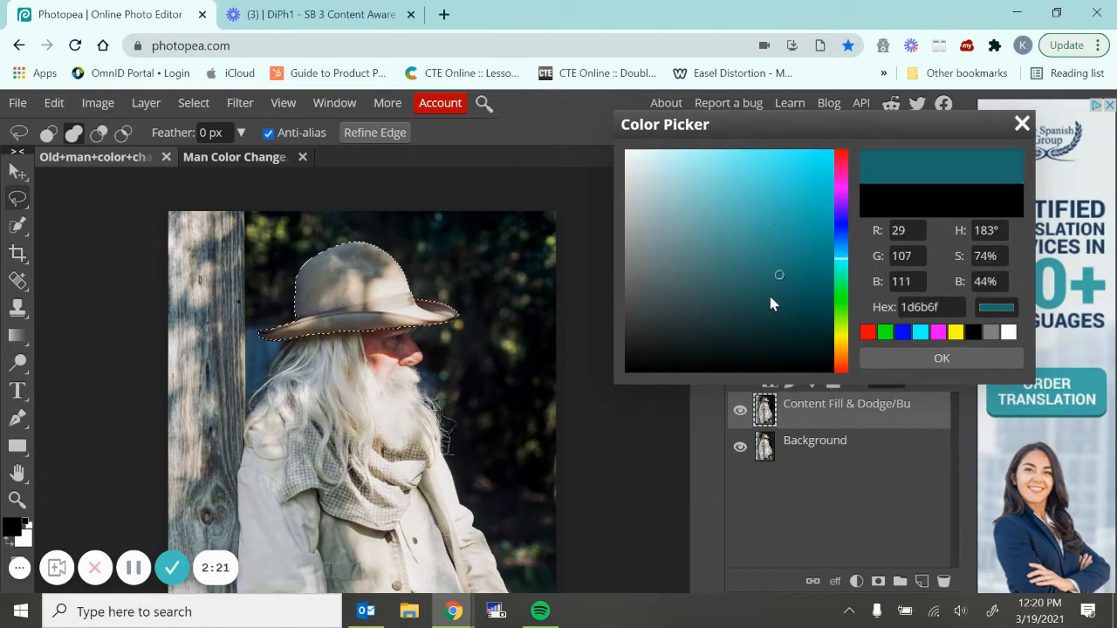
click(888, 361)
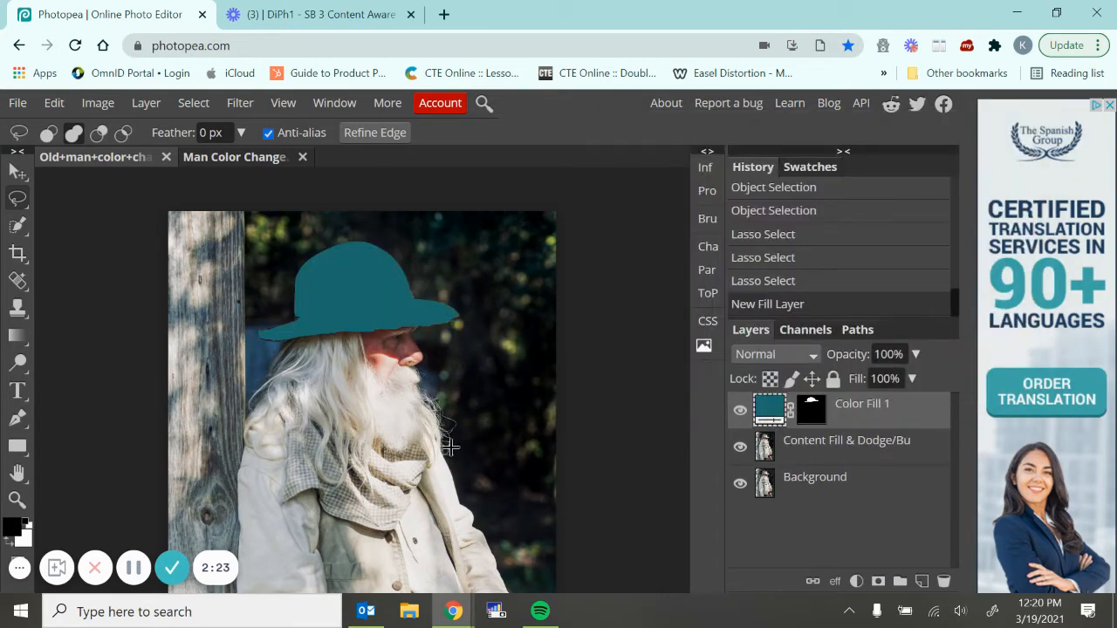
Try out different blend modes on the hat's Color Fill layer and set it to Soft Light
click(810, 353)
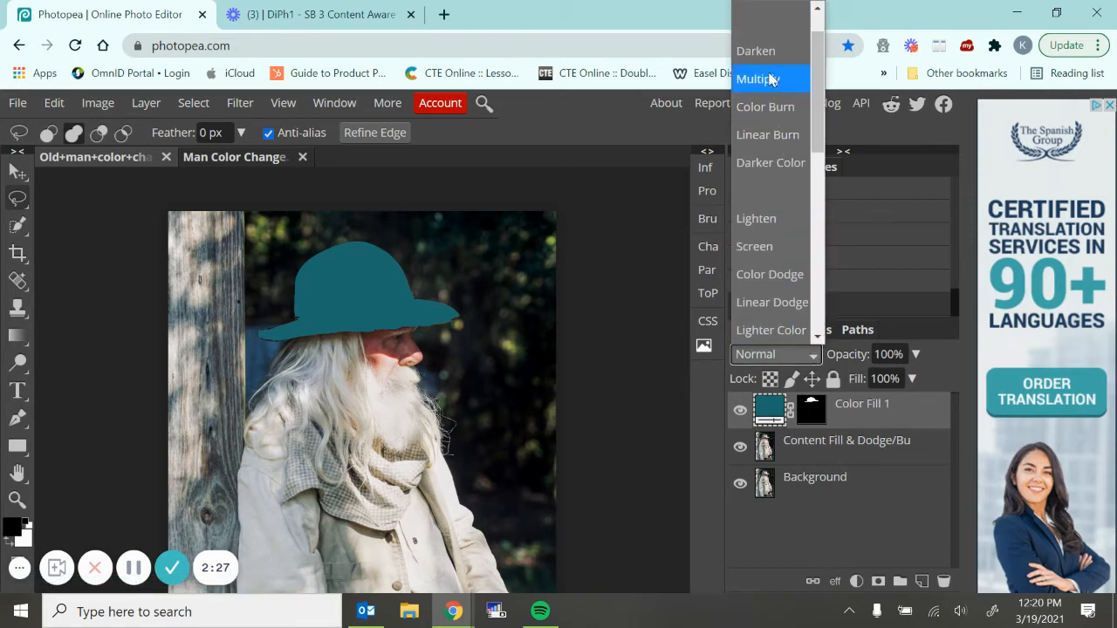
key(Escape)
key(Down)
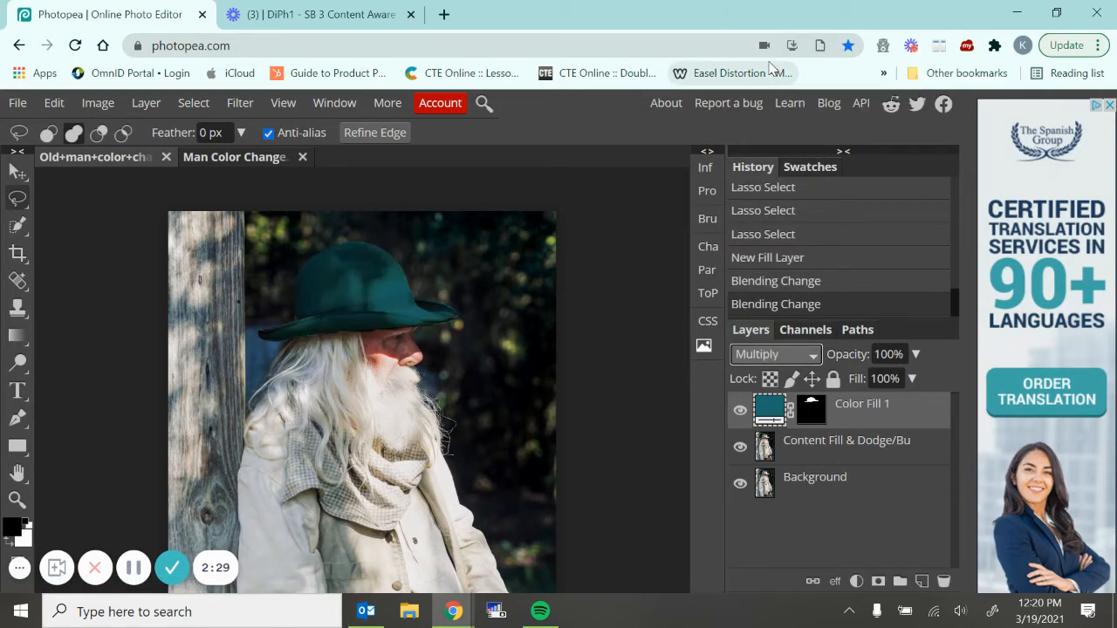
key(Down)
key(Down)
key(Down)
key(Down)
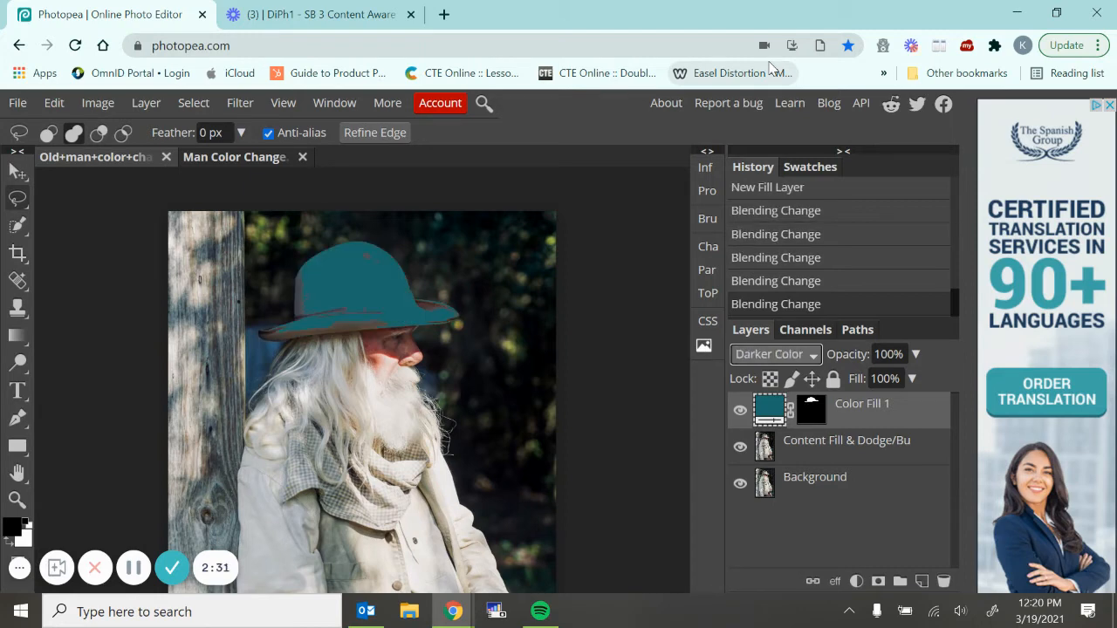
key(Down)
key(Down)
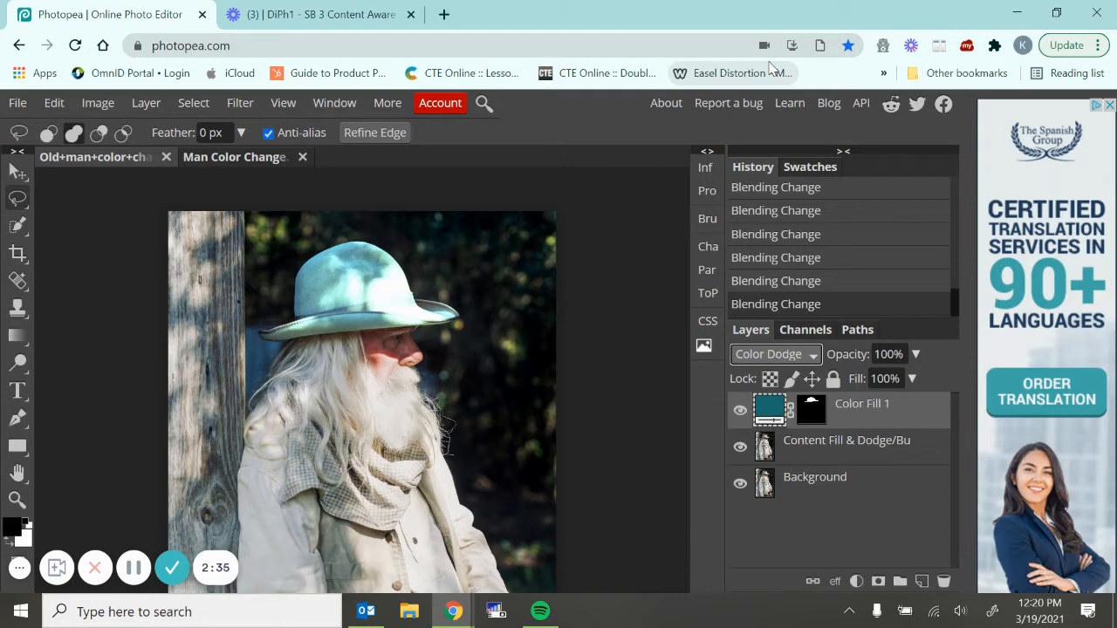
key(Down)
key(Down)
key(Down)
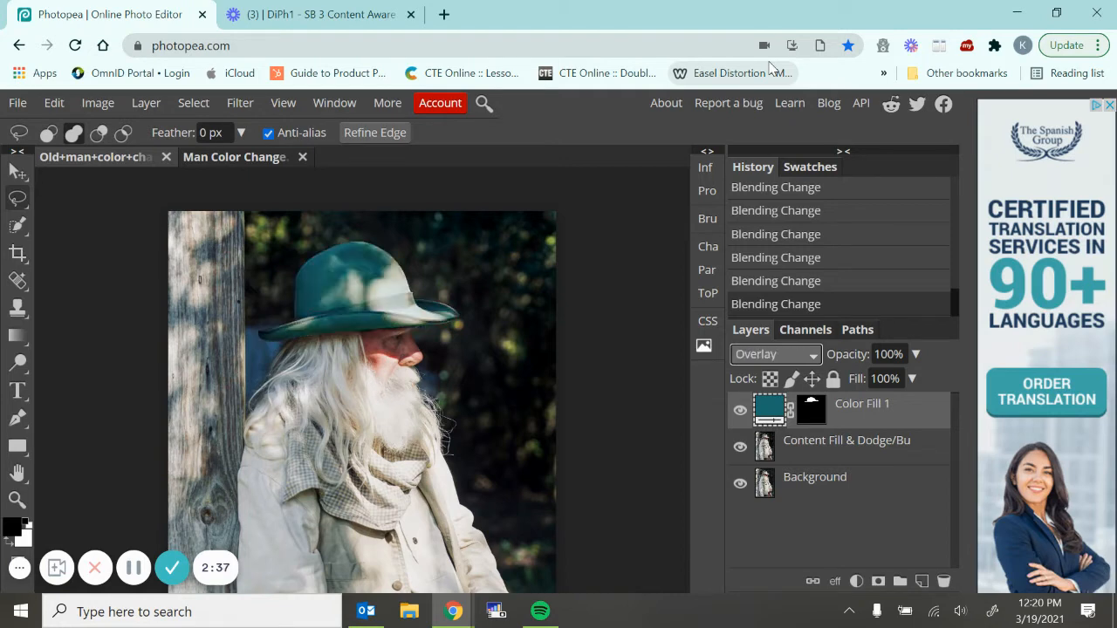
key(Down)
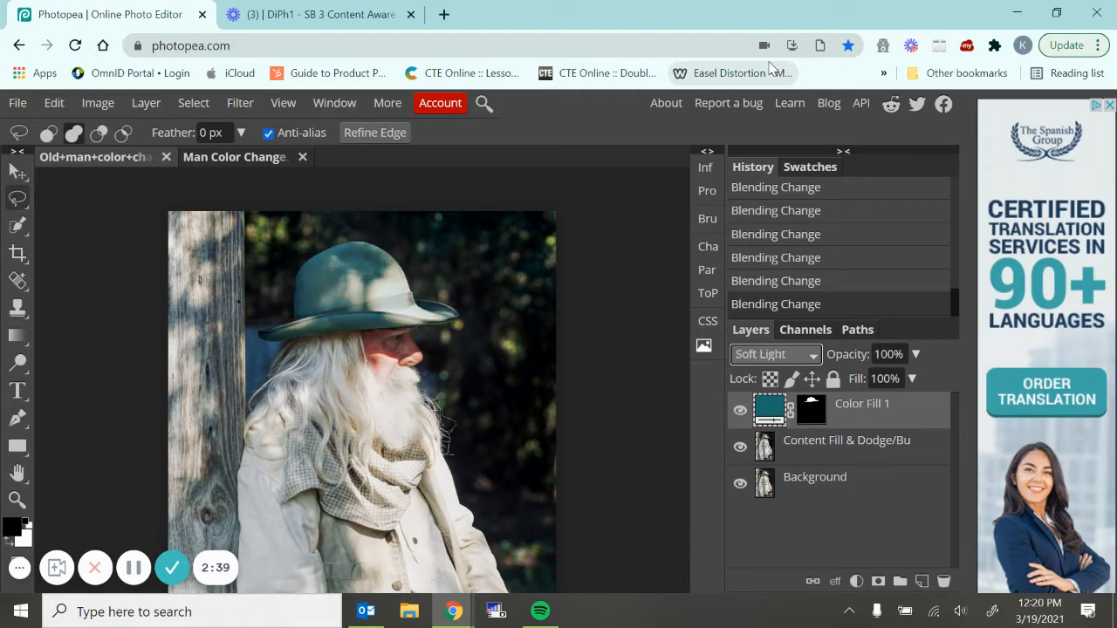
key(Down)
key(Down)
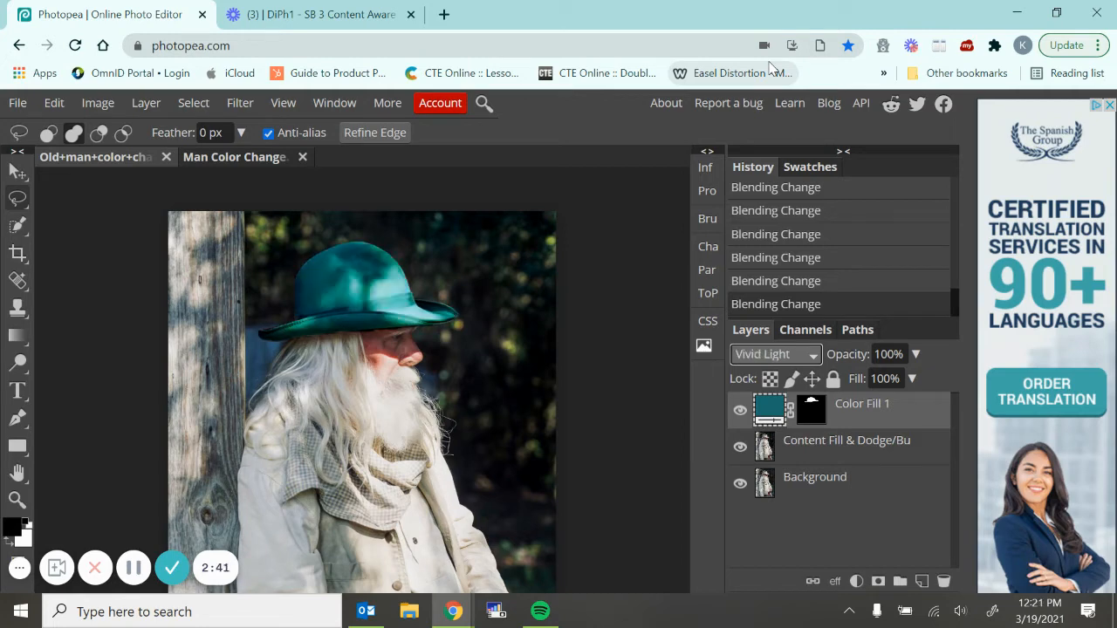
key(Down)
key(Down)
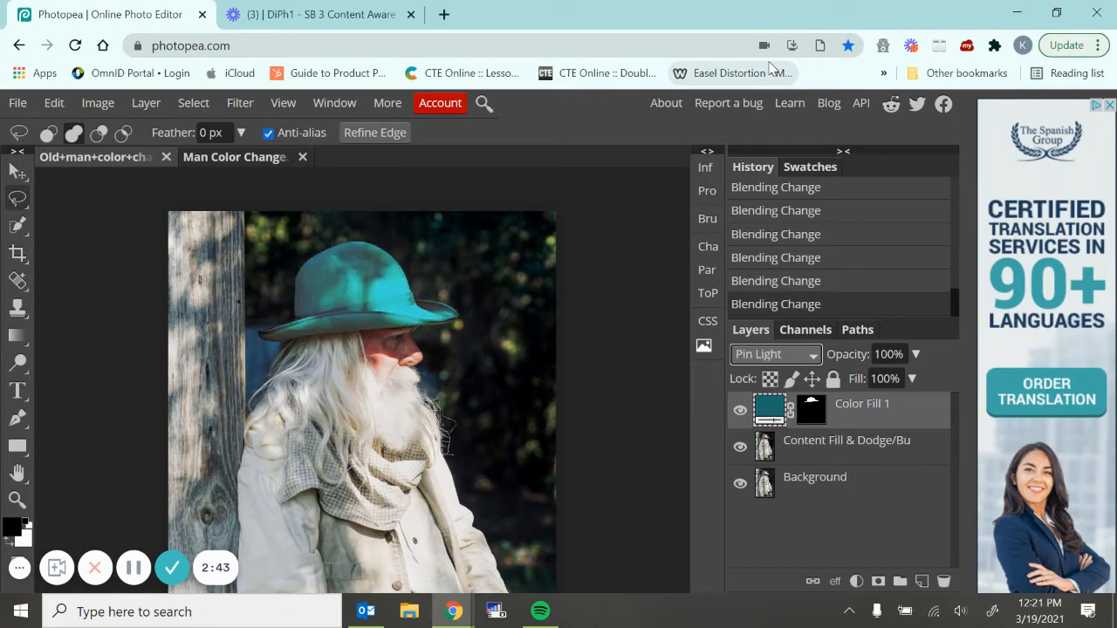
key(Down)
key(Up)
key(Up)
key(Up)
key(Up)
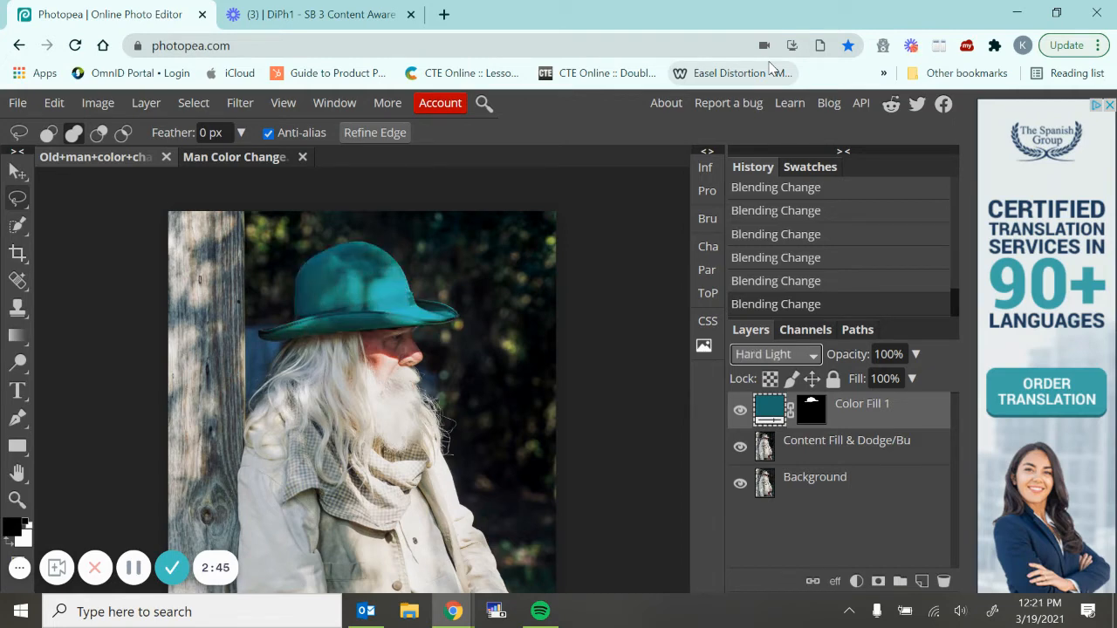
key(Up)
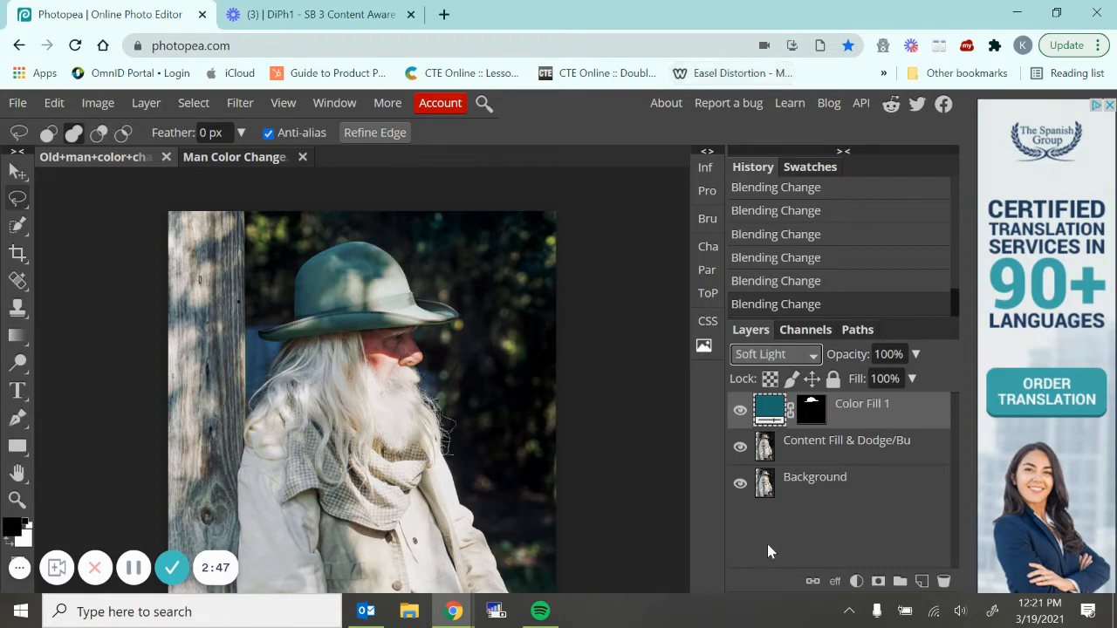
Try out darker blend modes on the hat's Color Fill layer and set it to Multiply
double_click(764, 408)
click(1022, 123)
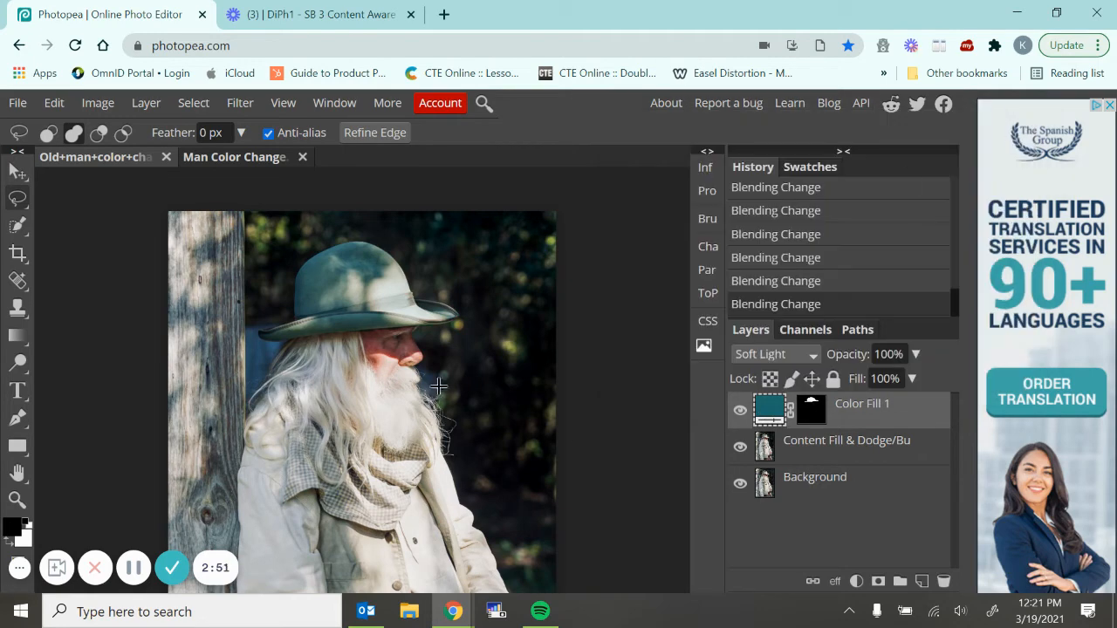
click(801, 357)
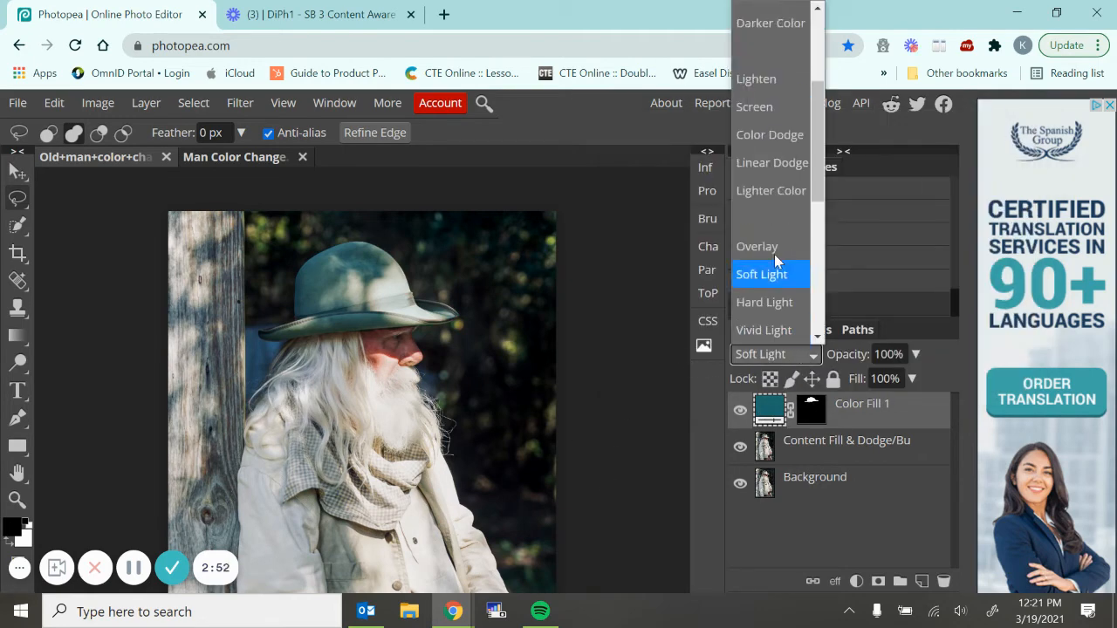
click(768, 78)
key(Up)
key(Up)
key(Up)
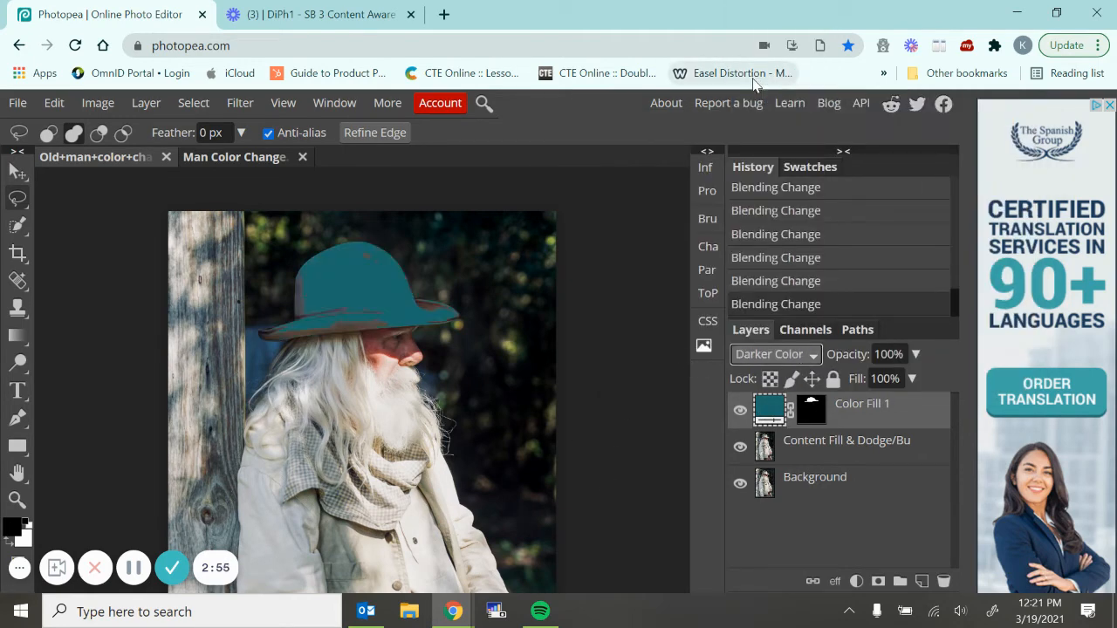
key(Up)
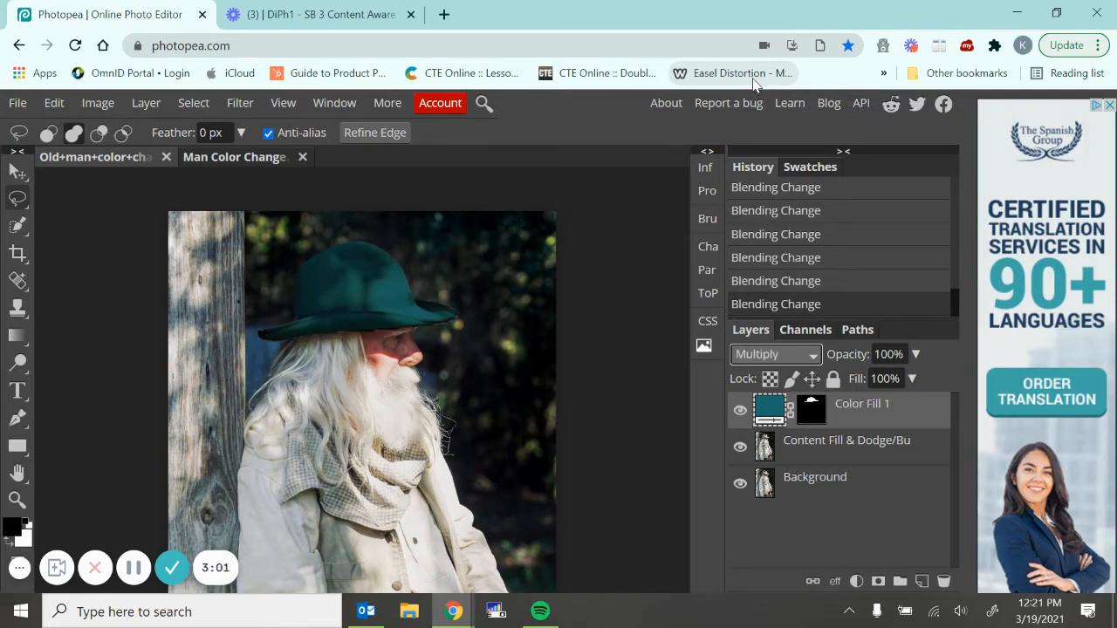
Activate the Color Fill layer's mask and prepare the Brush Tool at 15 px with white as the foreground color
key(ctrl+plus)
key(ctrl+plus)
key(ctrl+plus)
key(ctrl+plus)
key(ctrl+plus)
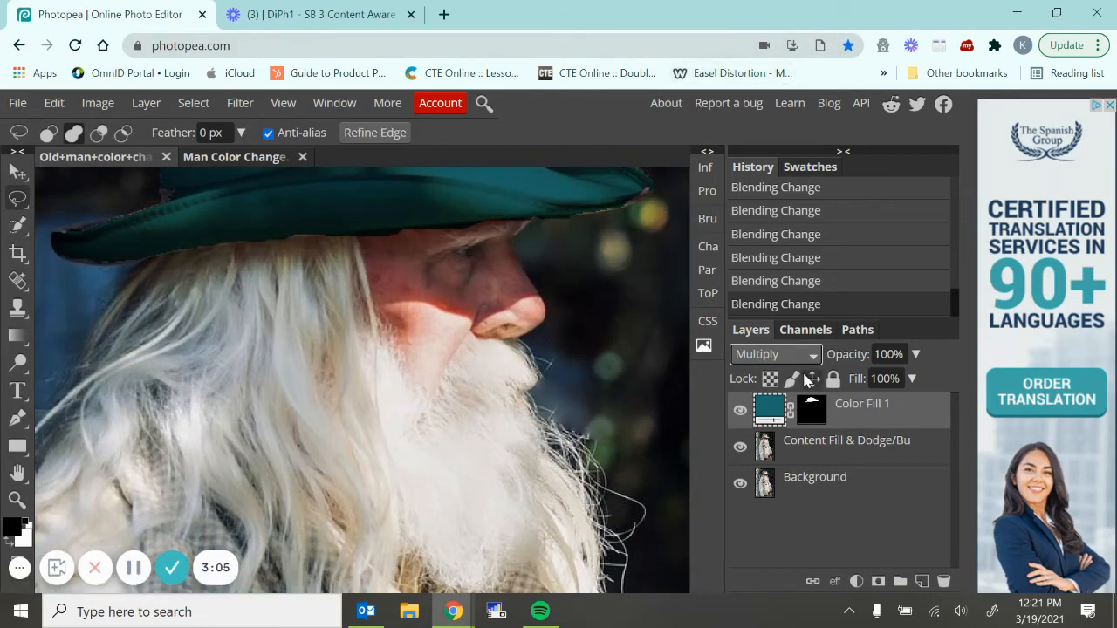
click(811, 410)
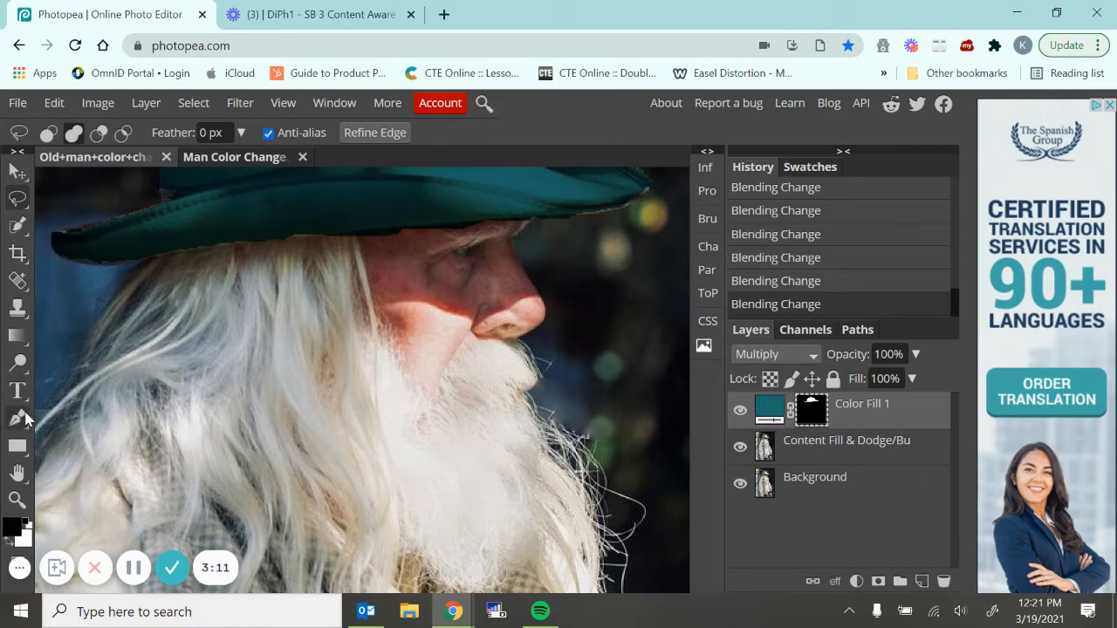
right_click(16, 308)
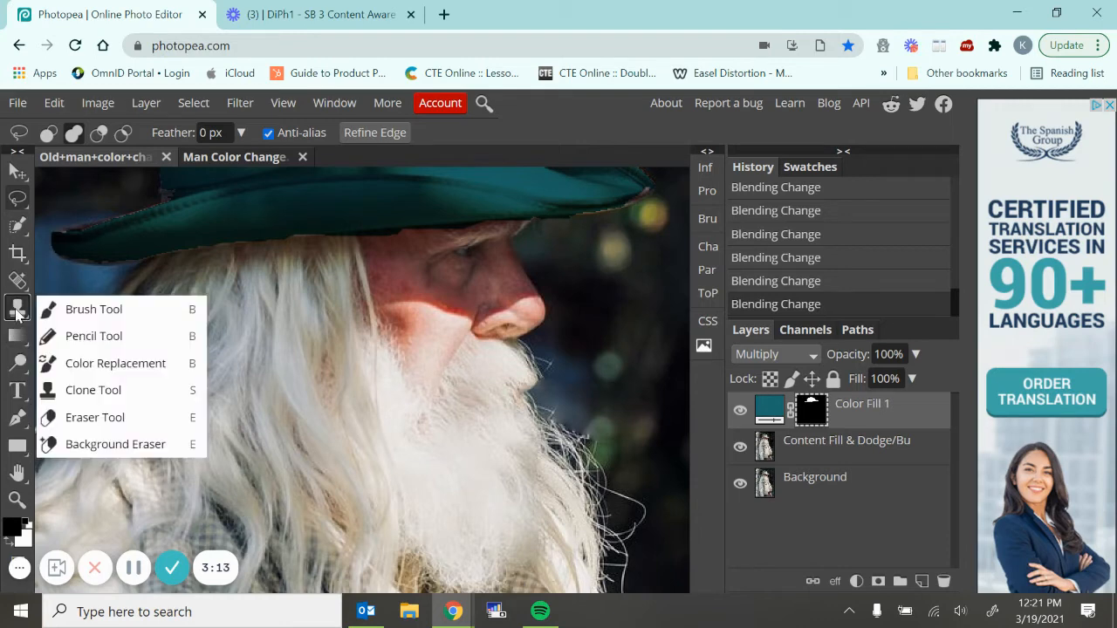
click(93, 309)
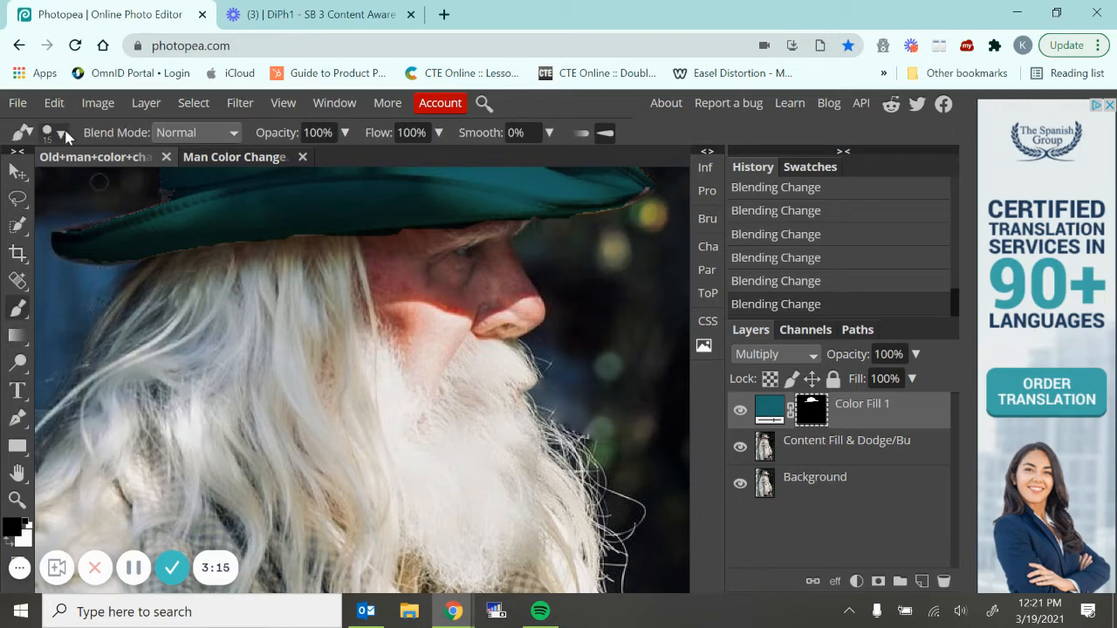
click(61, 133)
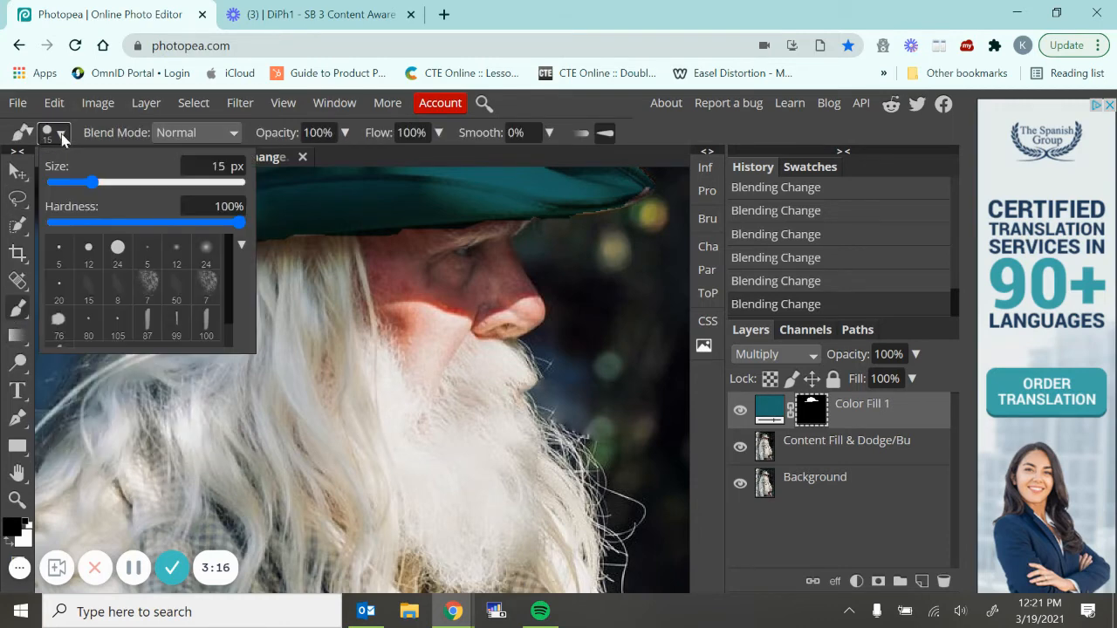
click(223, 224)
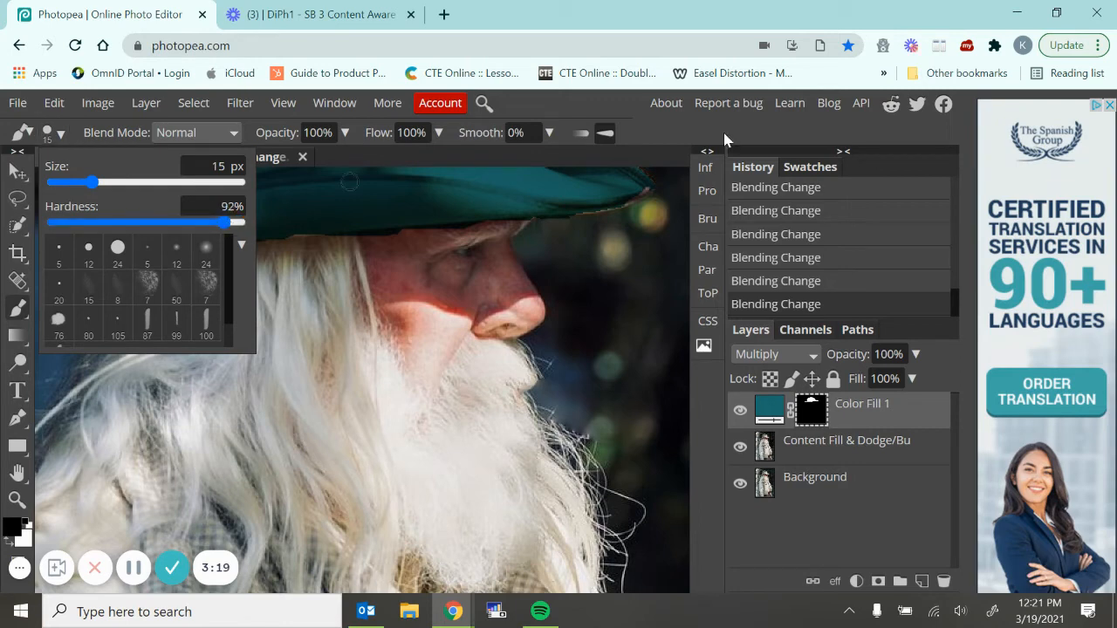
click(9, 540)
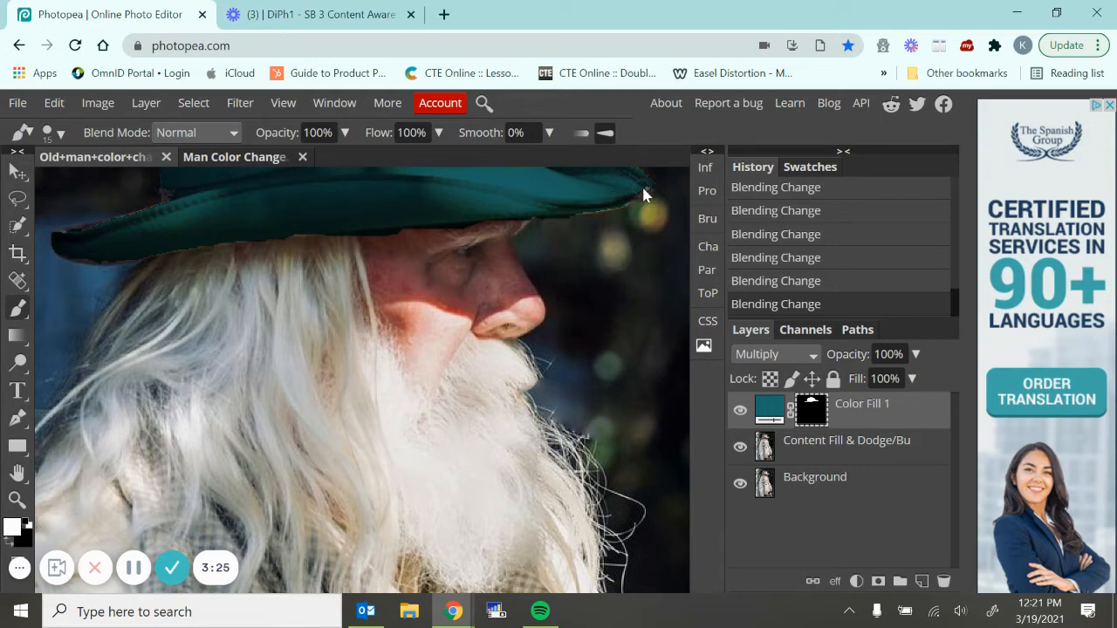
Paint white on the mask along the brim's front tip and upper back edge to cover the uncolored spots
drag(641, 188, 635, 201)
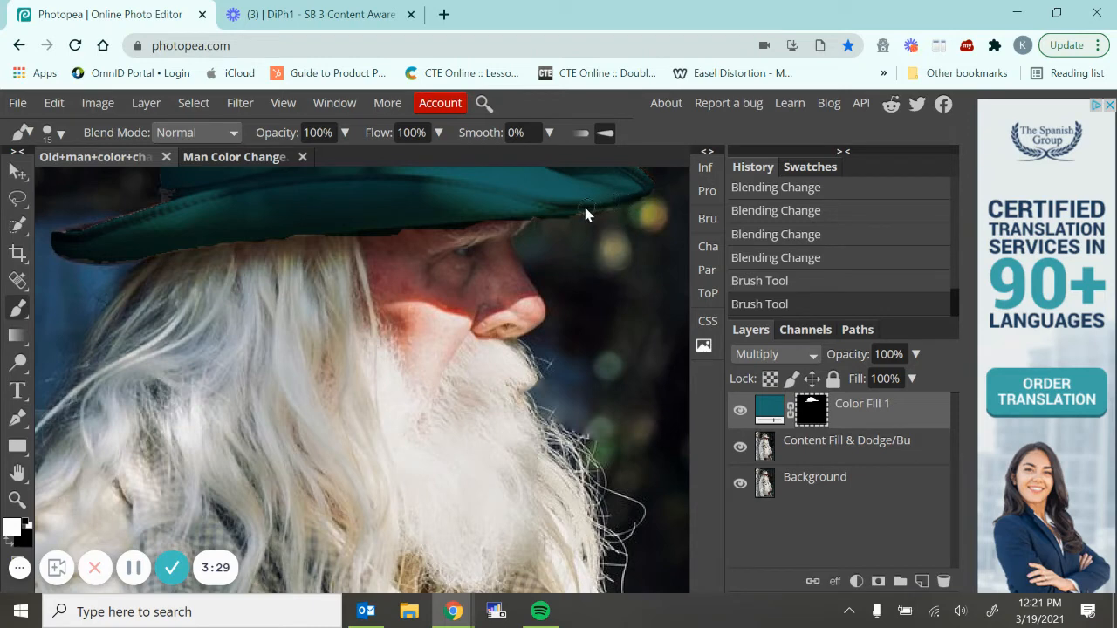
drag(568, 207, 602, 203)
drag(608, 209, 649, 187)
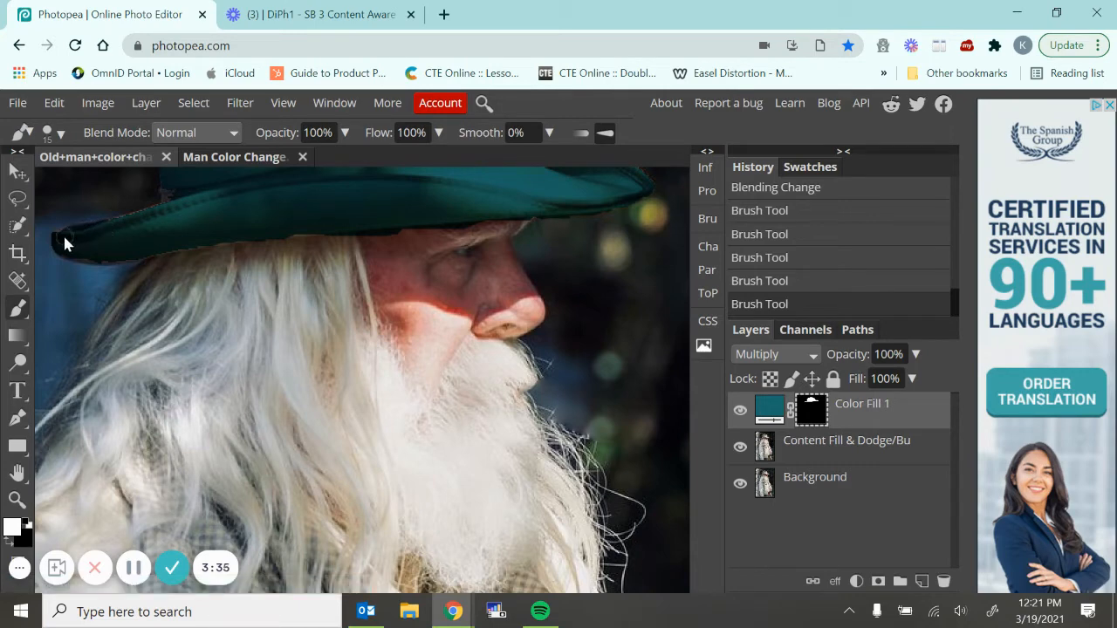
drag(91, 238, 235, 204)
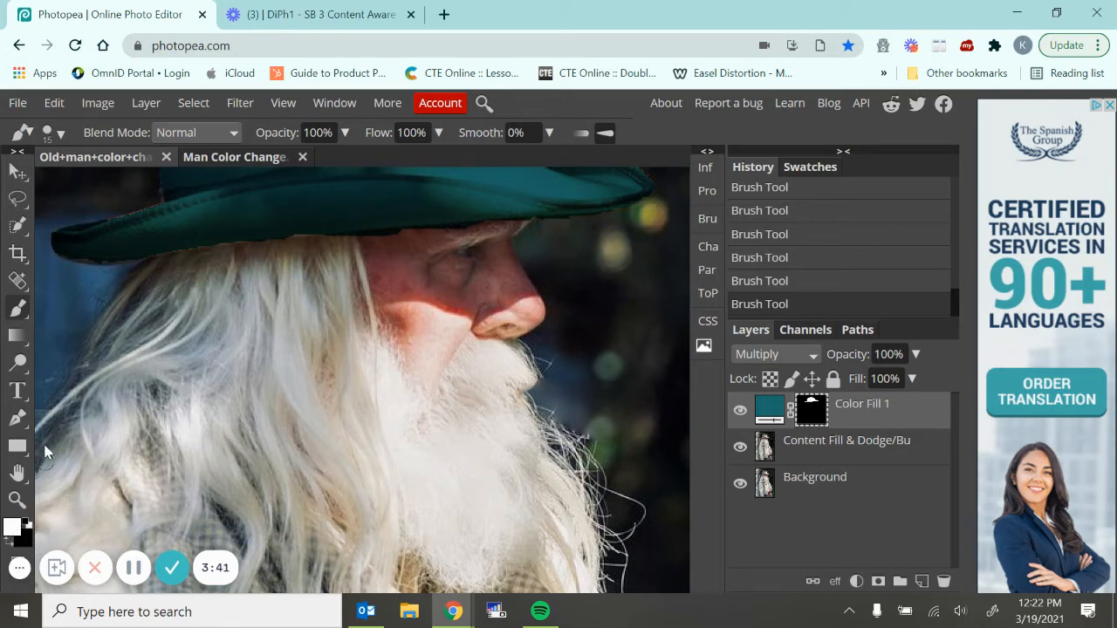
Paint black on the mask under the brim to remove the teal from the forehead and hair
click(8, 544)
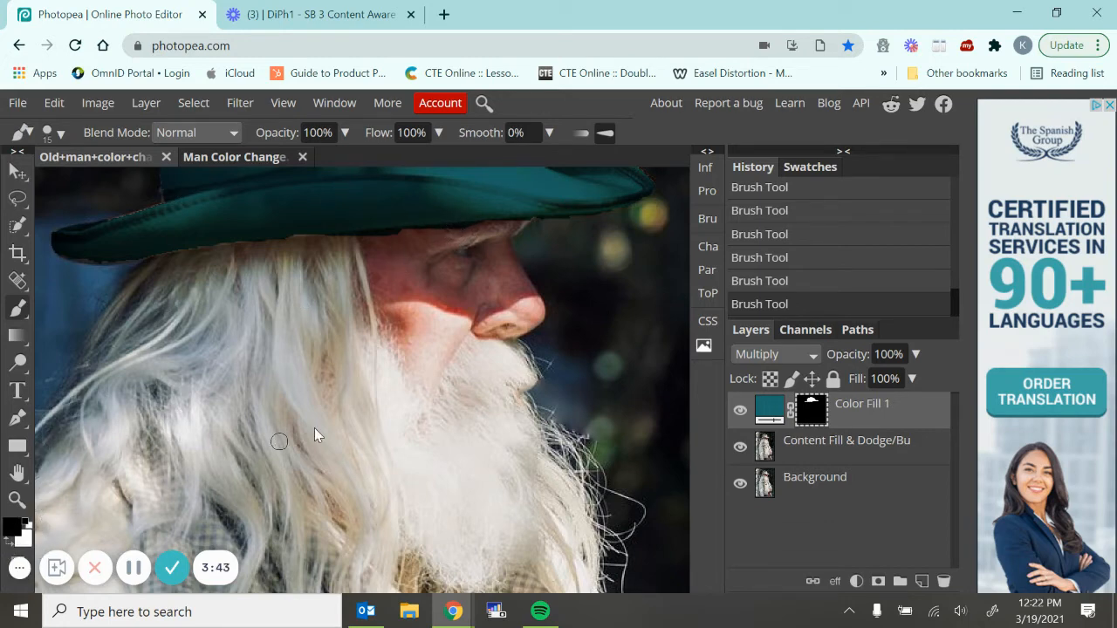
drag(480, 230, 441, 235)
drag(362, 240, 341, 243)
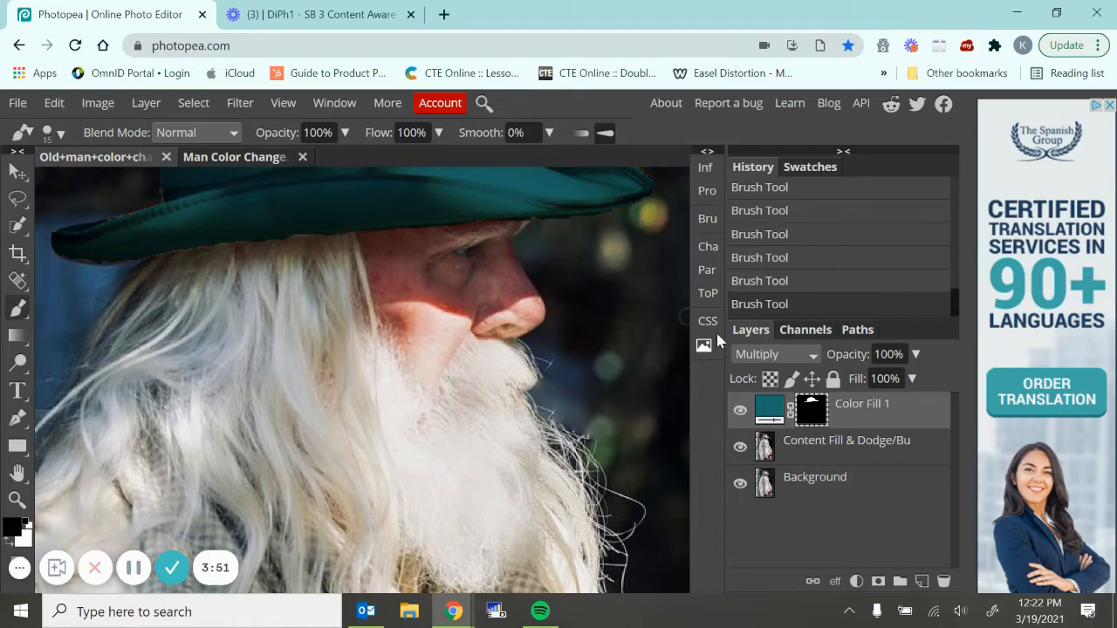
Set the blend mode of the hat's Color Fill layer to Soft Light
key(ctrl+minus)
key(ctrl+minus)
key(ctrl+minus)
key(ctrl+minus)
key(ctrl+minus)
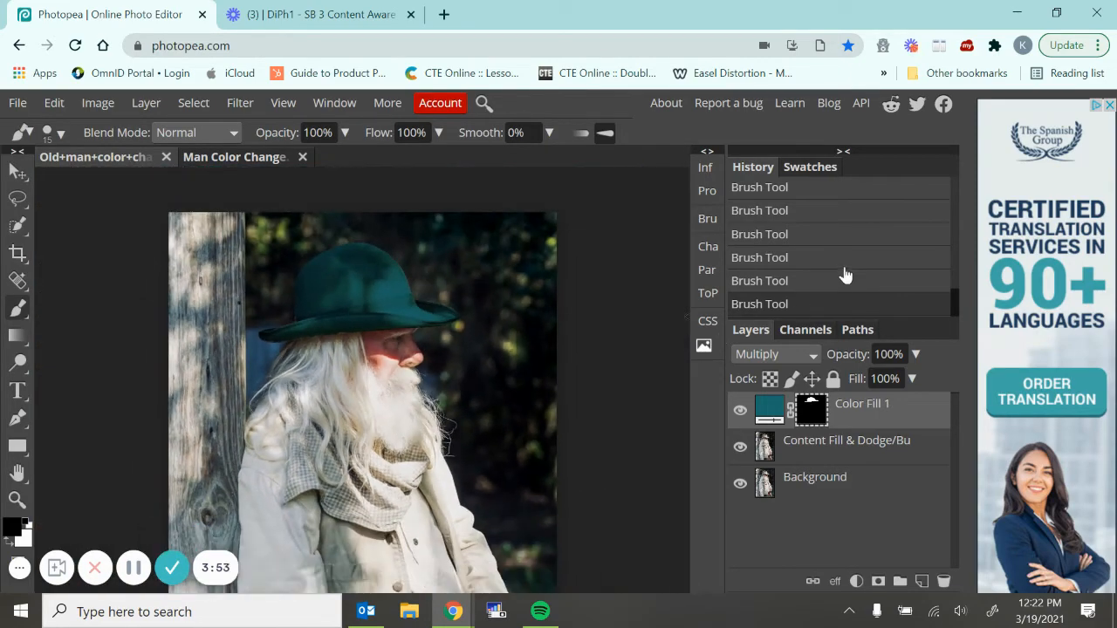
click(805, 356)
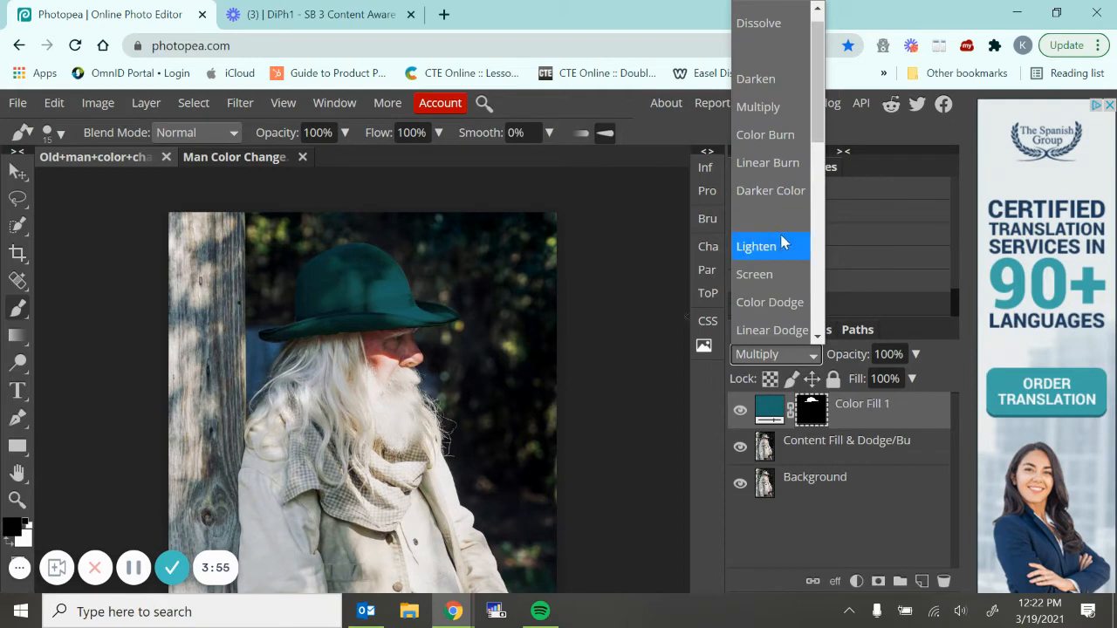
scroll(780, 243, down, 5)
scroll(760, 119, up, 3)
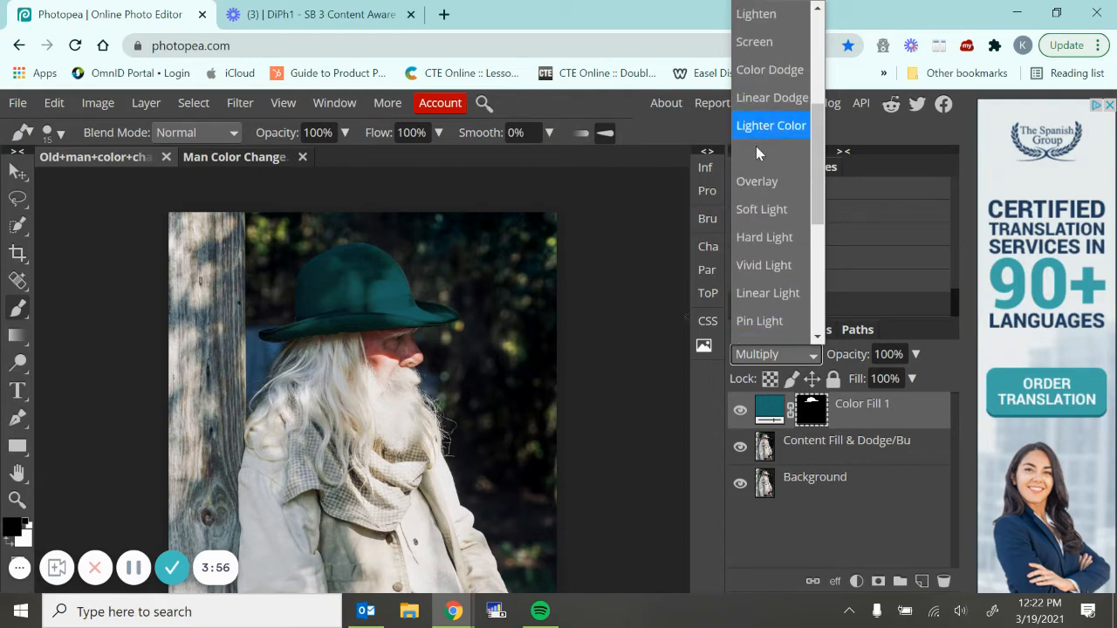
click(749, 212)
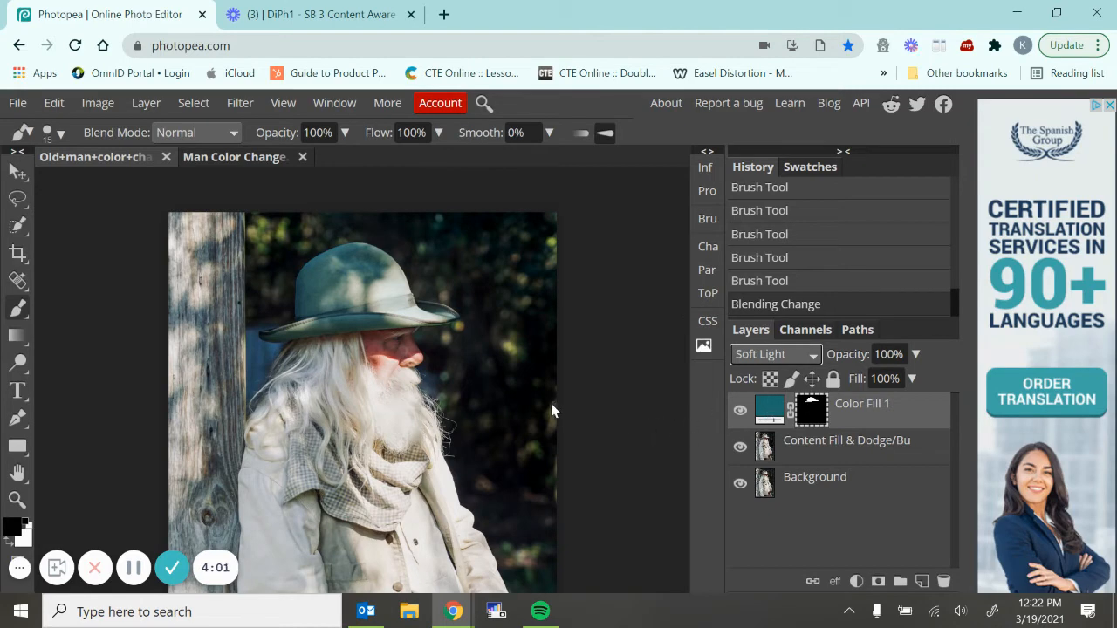
Select the jacket's buttoned front panel on the Content Fill & Dodge/Bu layer with Object Selection
scroll(551, 403, down, 3)
scroll(591, 394, down, 1)
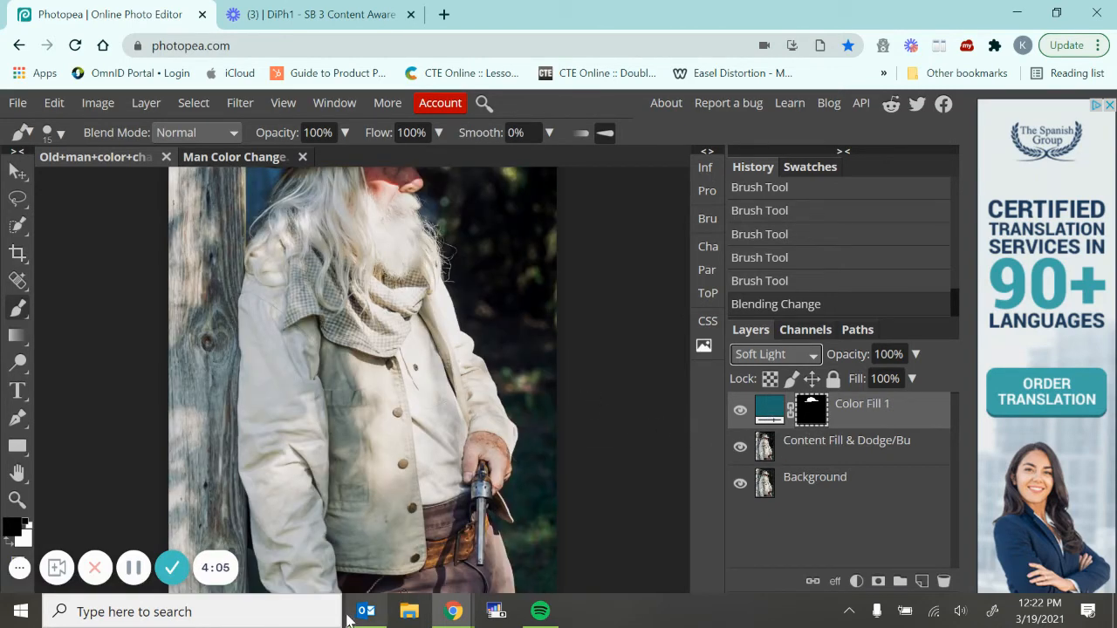
scroll(518, 456, down, 3)
scroll(440, 330, up, 1)
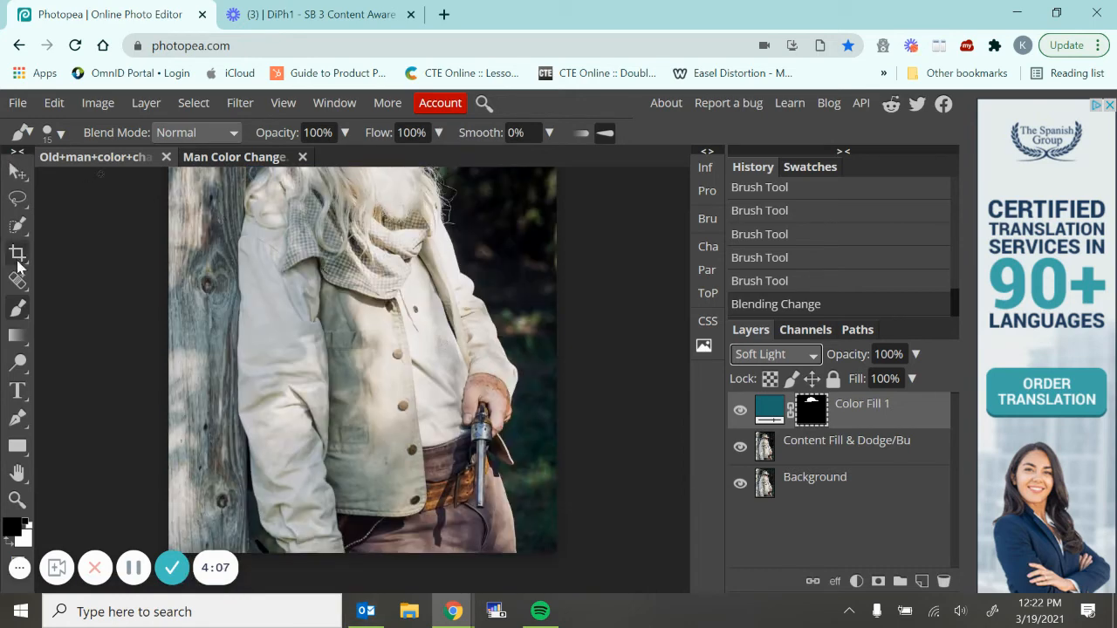
click(15, 228)
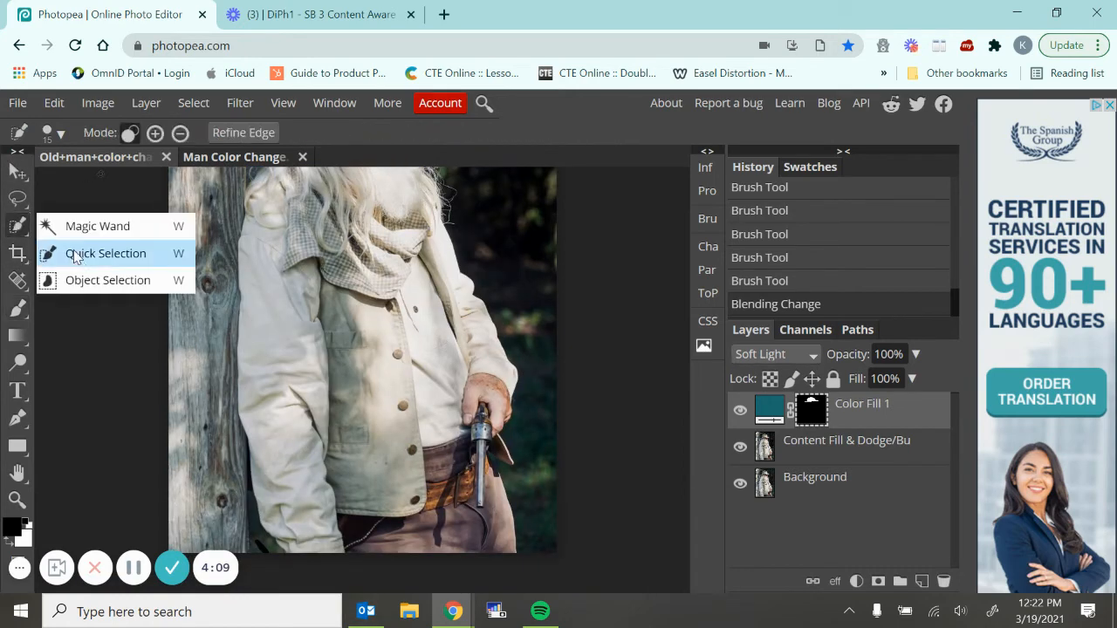
click(75, 279)
drag(302, 259, 430, 524)
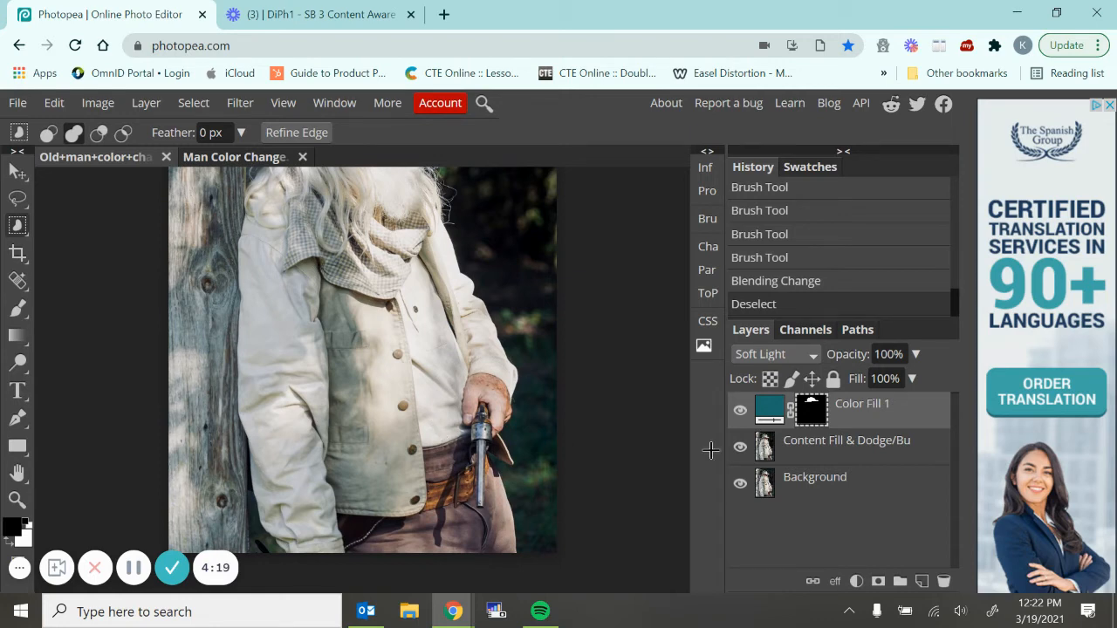
click(826, 453)
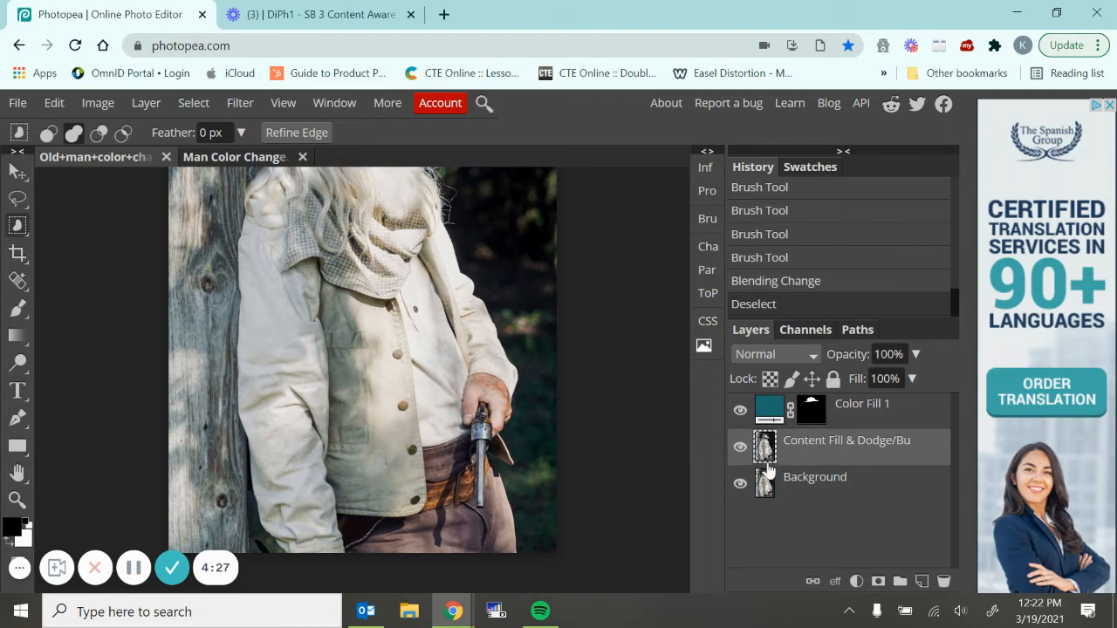
click(407, 363)
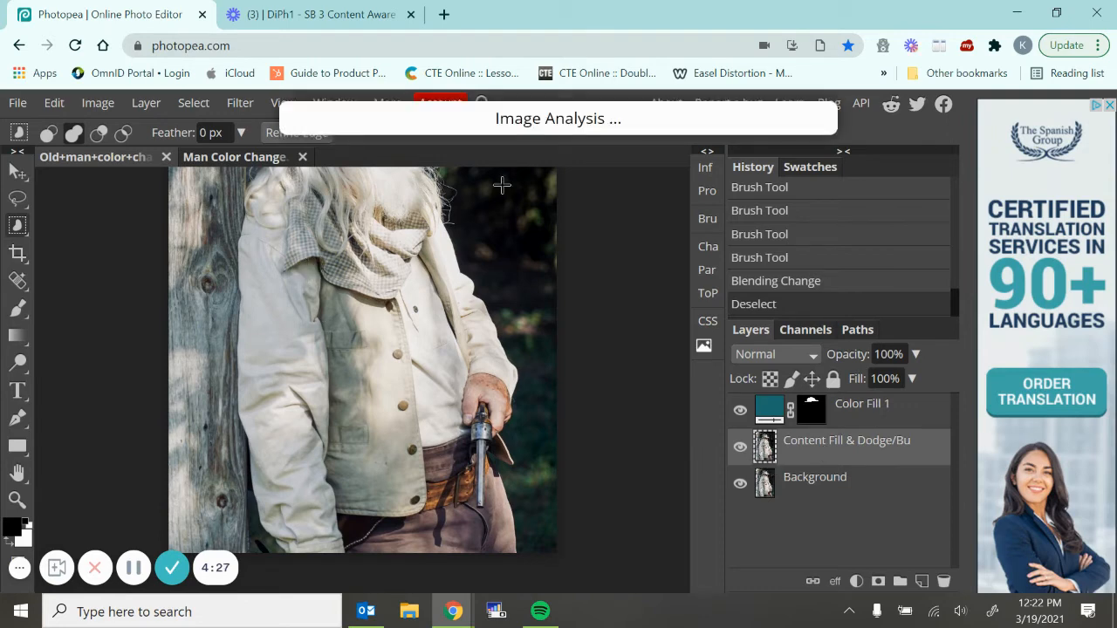
click(301, 260)
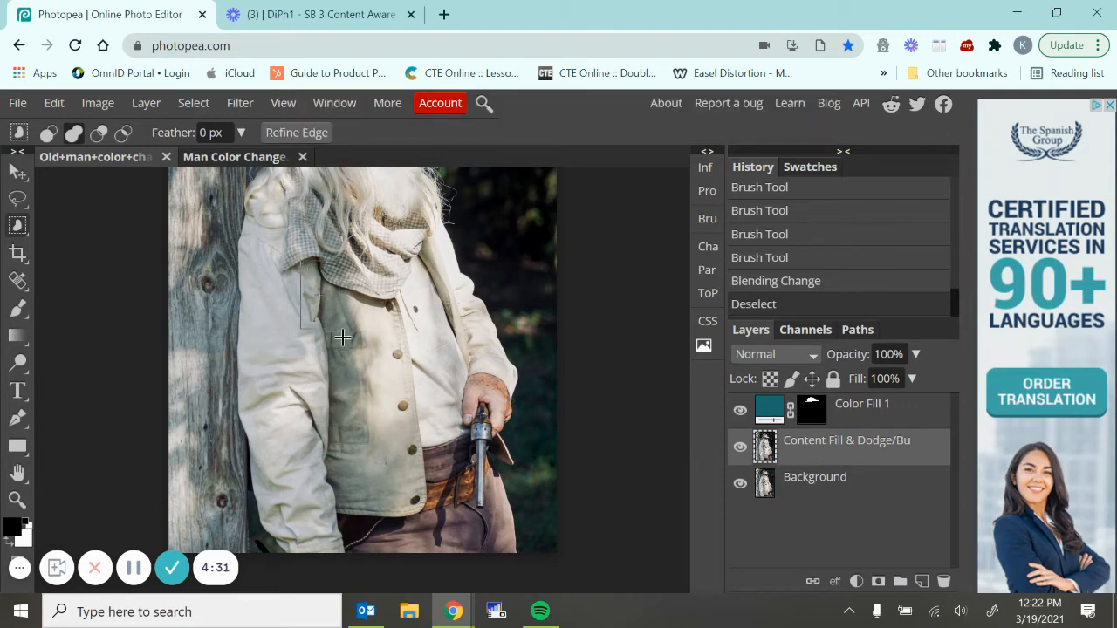
drag(342, 337, 435, 523)
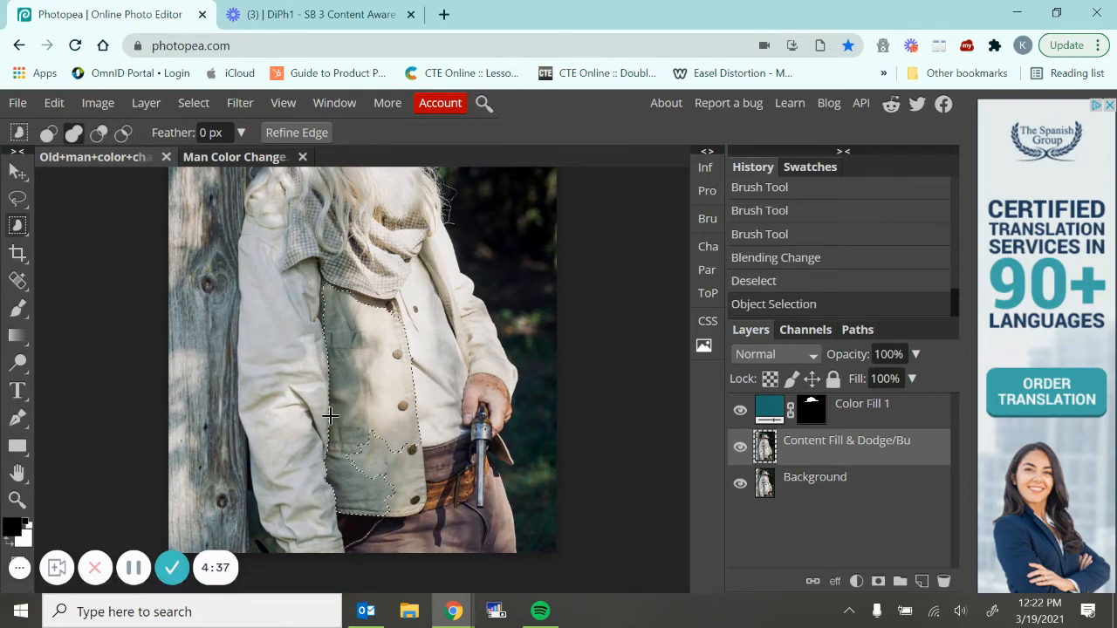
Add the missing pocket, hem and button-edge areas of the jacket's front panel to the selection with Object Selection
drag(336, 409, 431, 525)
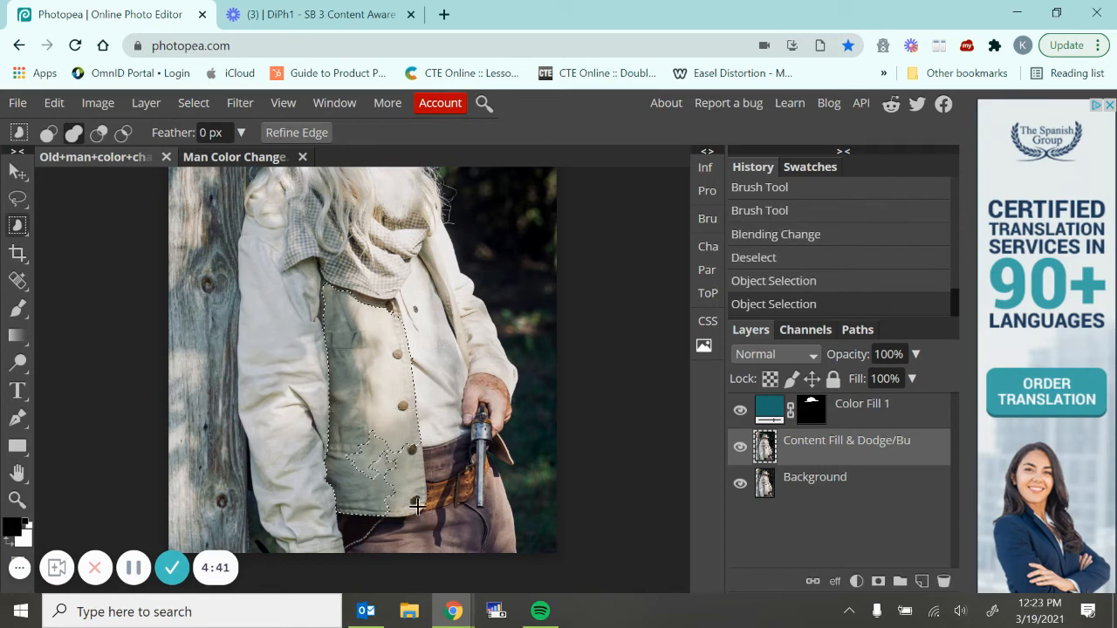
drag(355, 426, 390, 483)
drag(339, 423, 380, 498)
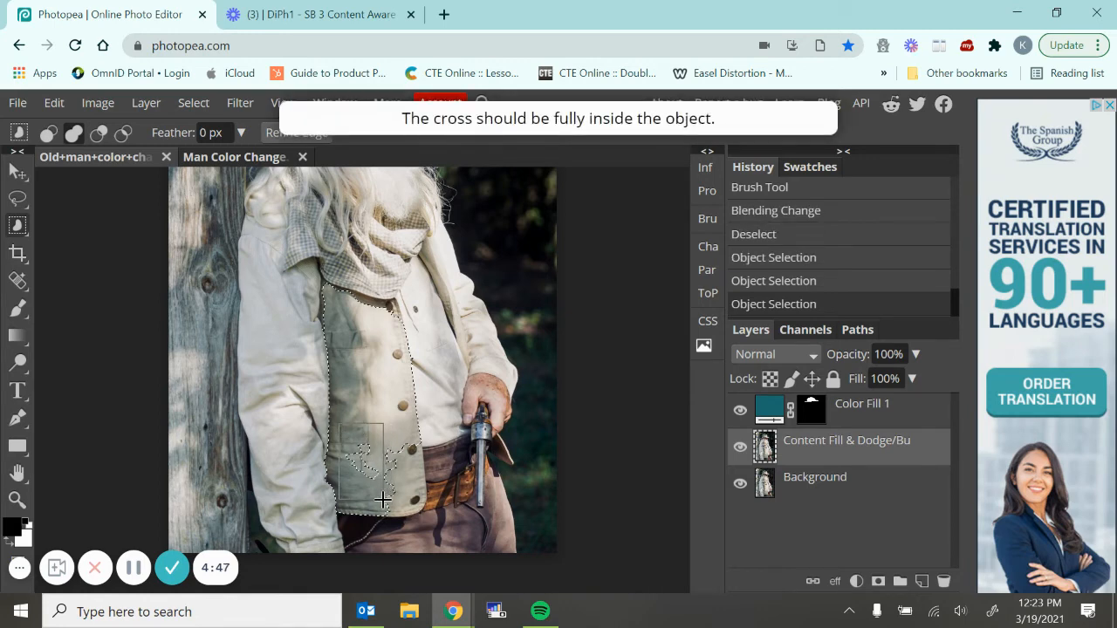
drag(356, 461, 382, 486)
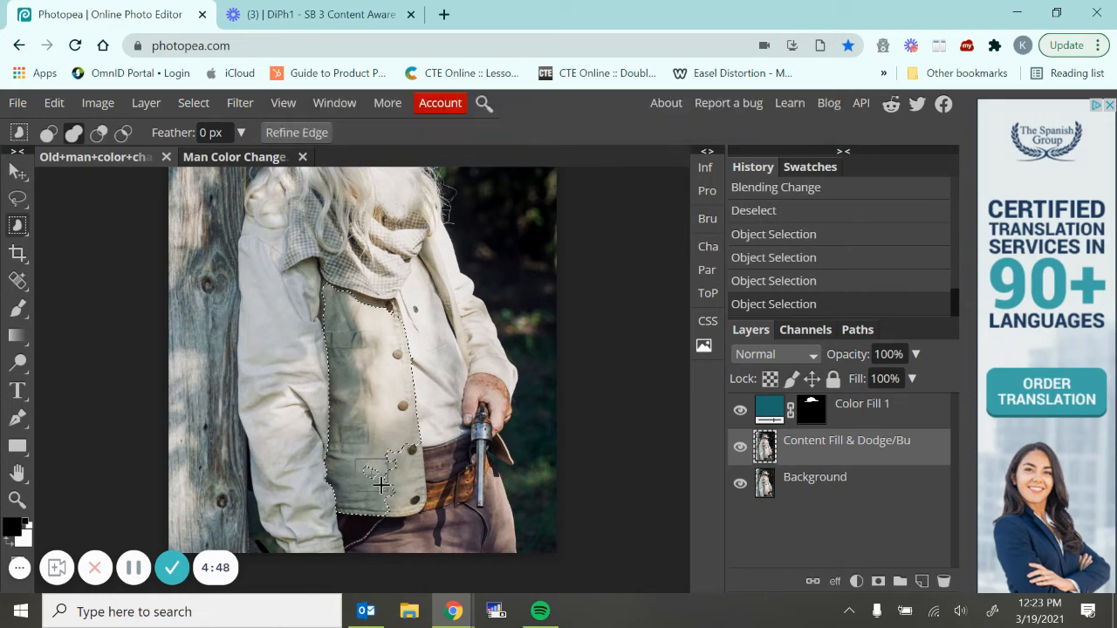
drag(378, 427, 429, 529)
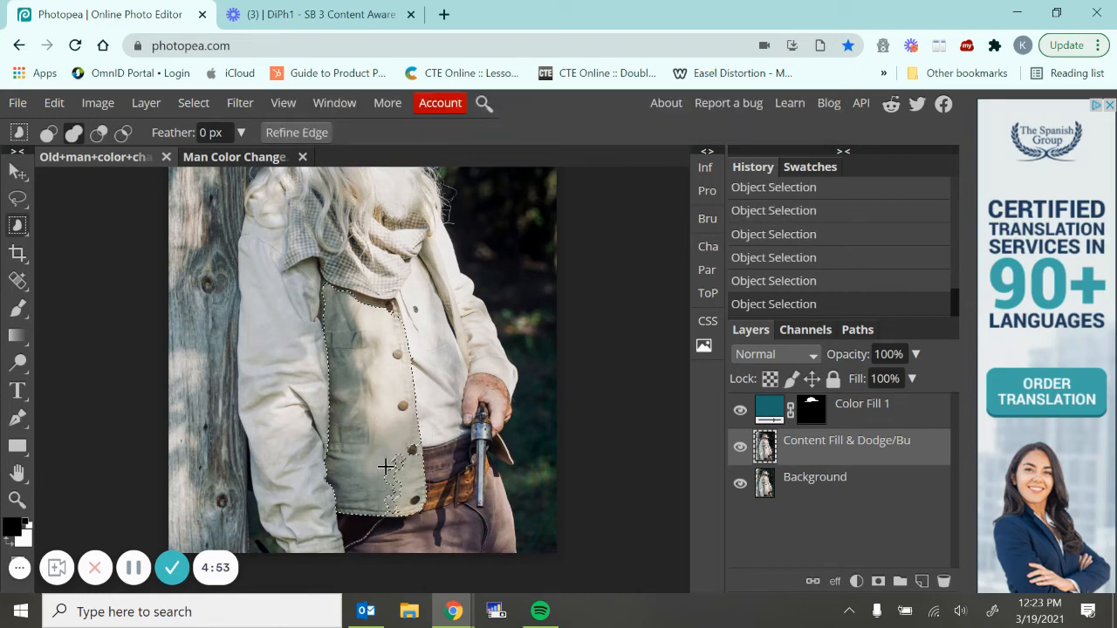
drag(380, 445, 406, 516)
drag(404, 437, 426, 462)
drag(323, 280, 400, 317)
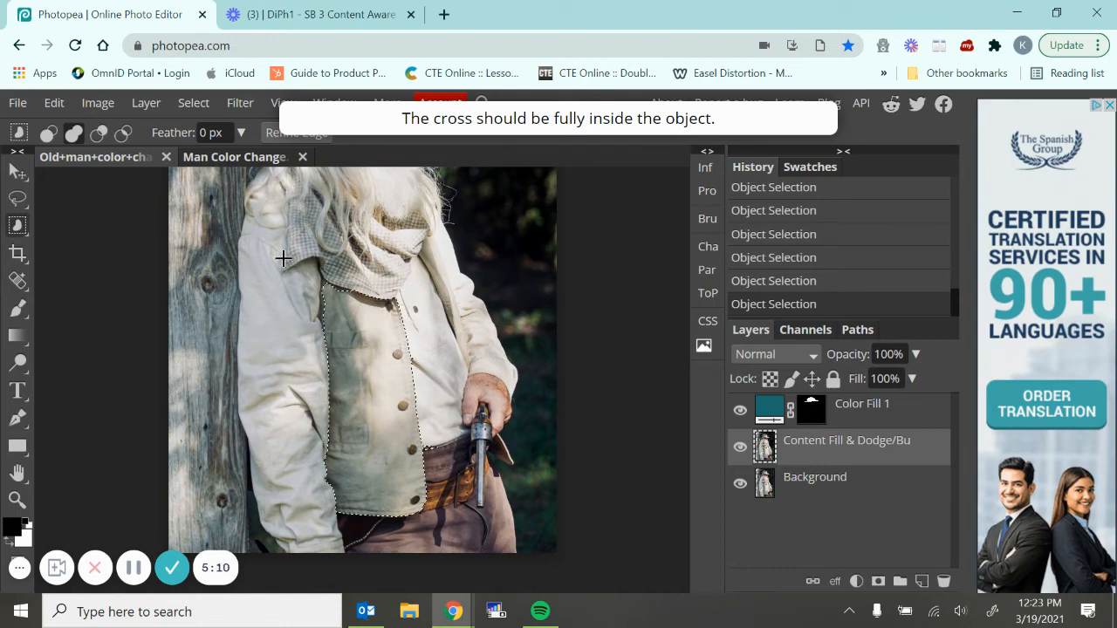
drag(315, 270, 328, 339)
key(ctrl+z)
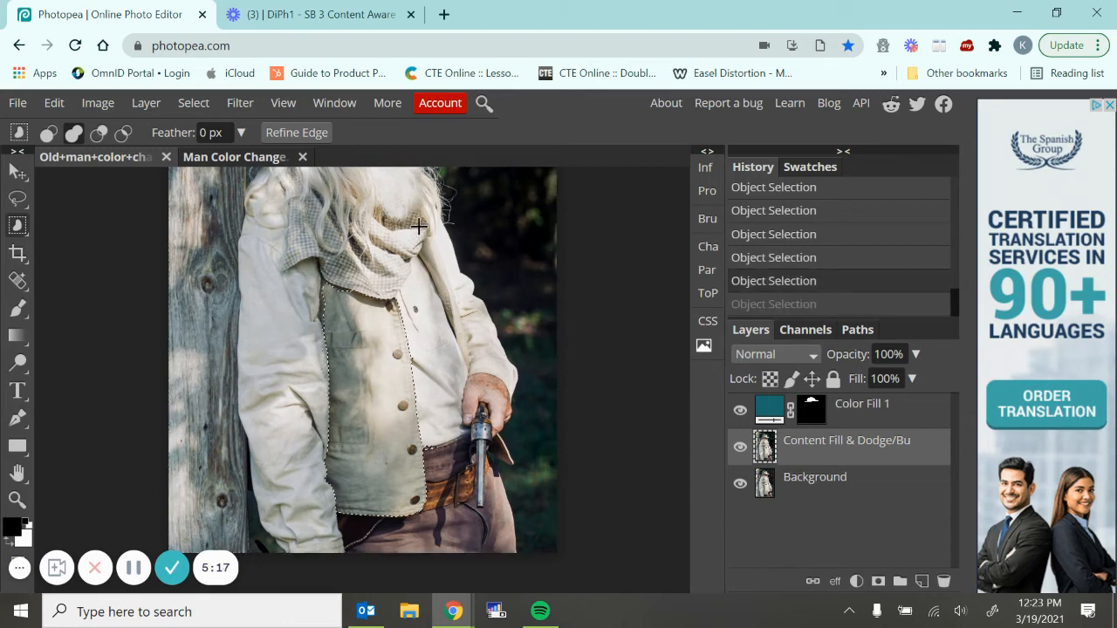
Add the jacket's opposite front edge and part of the sleeve above the gun hand to the selection
drag(421, 225, 465, 335)
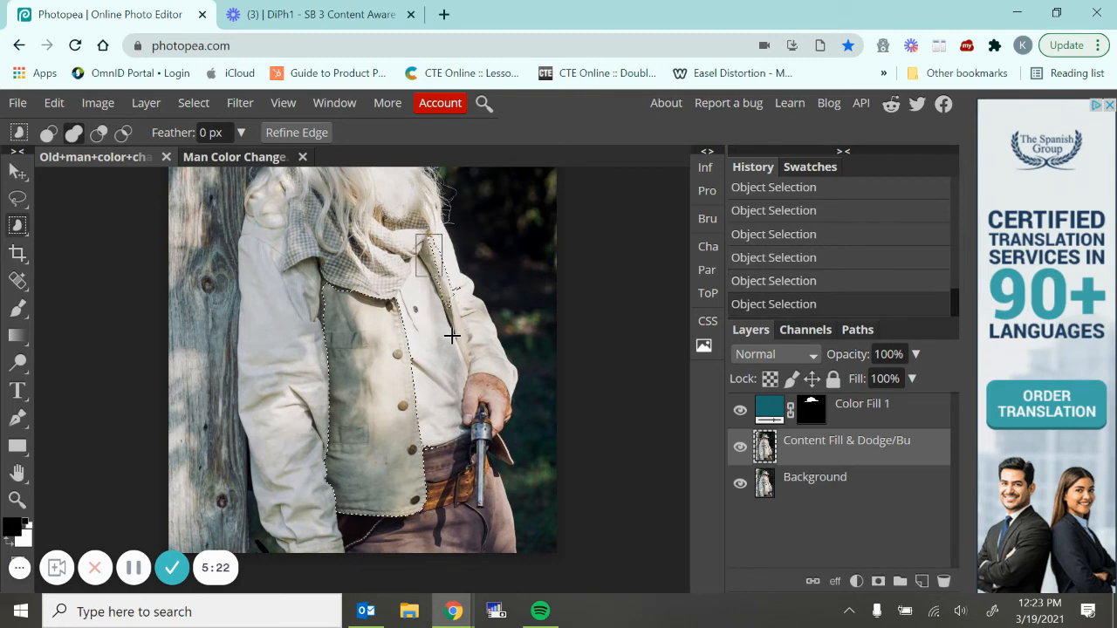
drag(415, 231, 472, 375)
drag(452, 324, 471, 368)
drag(453, 324, 477, 389)
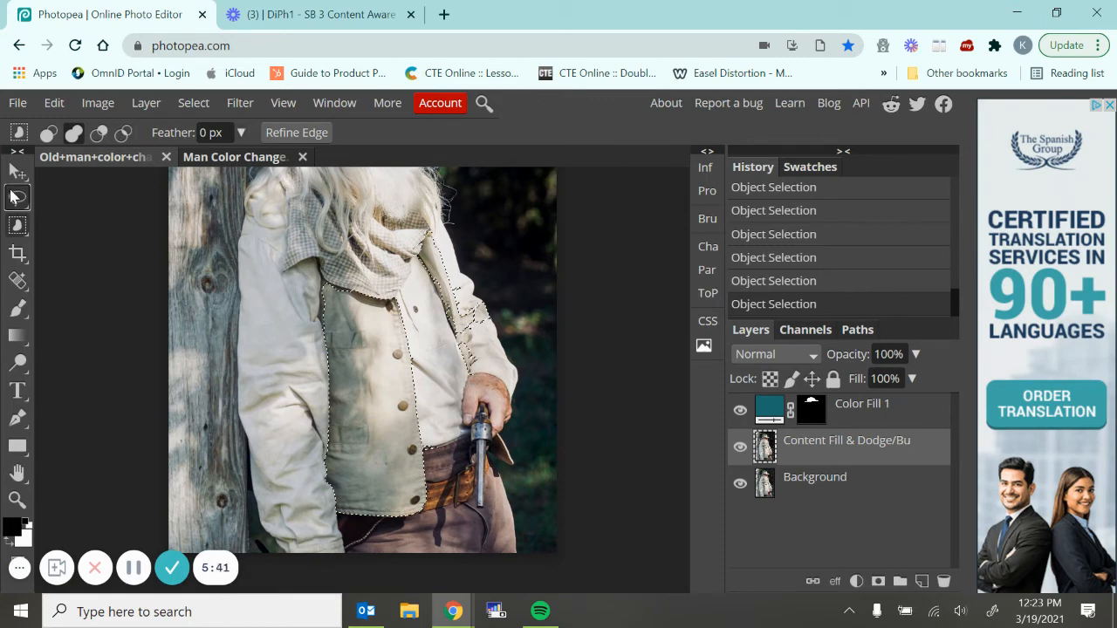
Add the missed strips along the front panel's upper side edge and the opposite jacket front to the selection with the Lasso
click(18, 198)
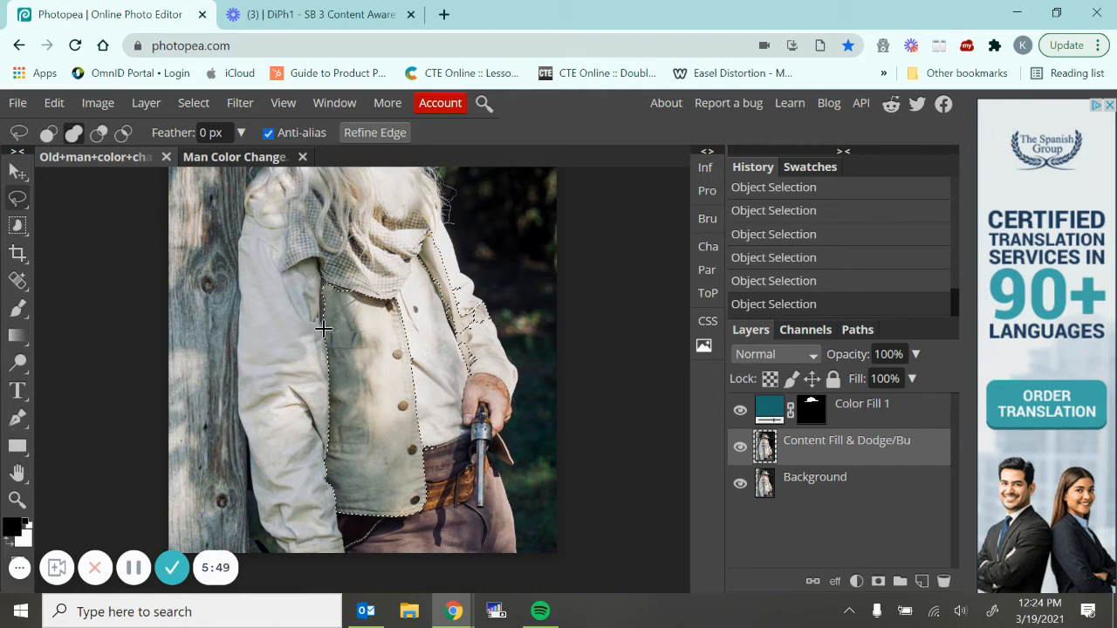
mouse_move(322, 329)
mouse_down()
mouse_move(425, 396)
mouse_move(408, 298)
mouse_up()
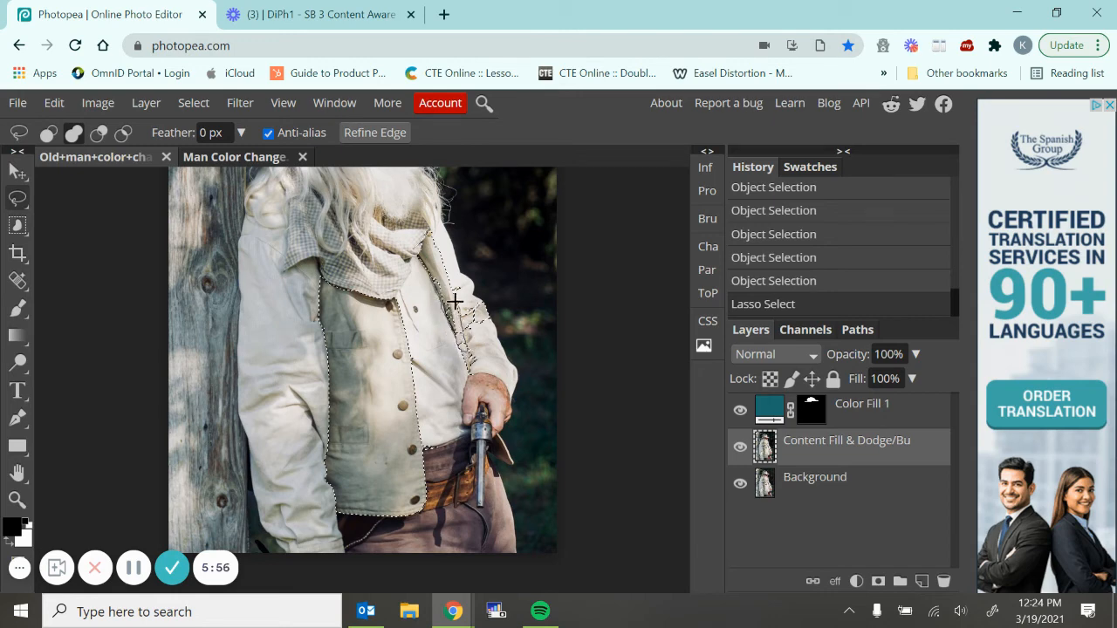
click(428, 276)
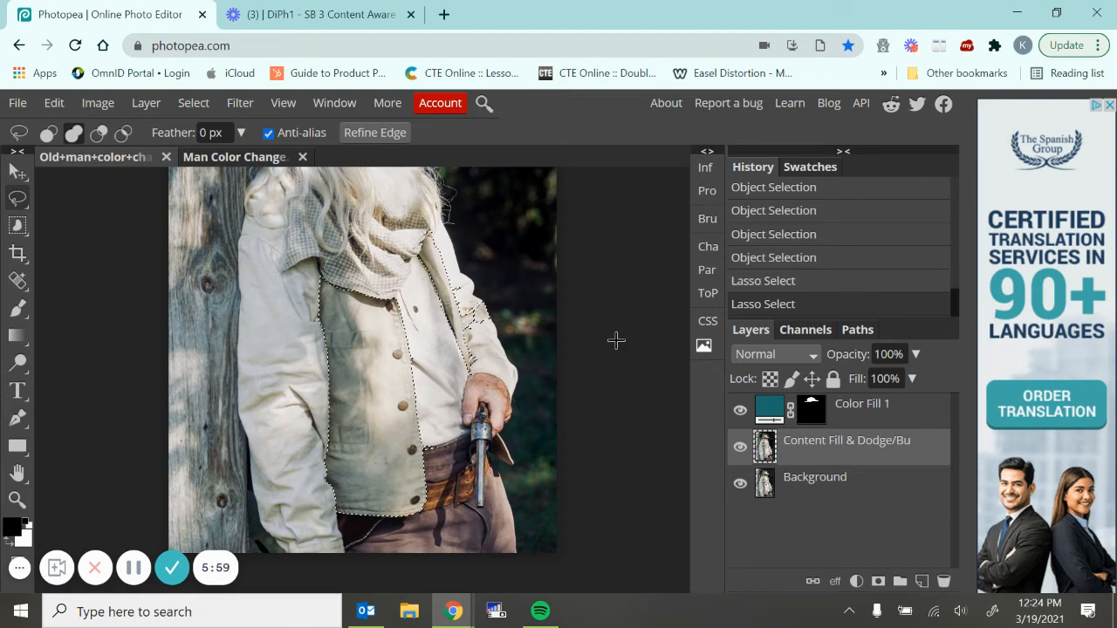
Subtract the stray sleeve areas above the gun hand from the selection with the Lasso
click(99, 132)
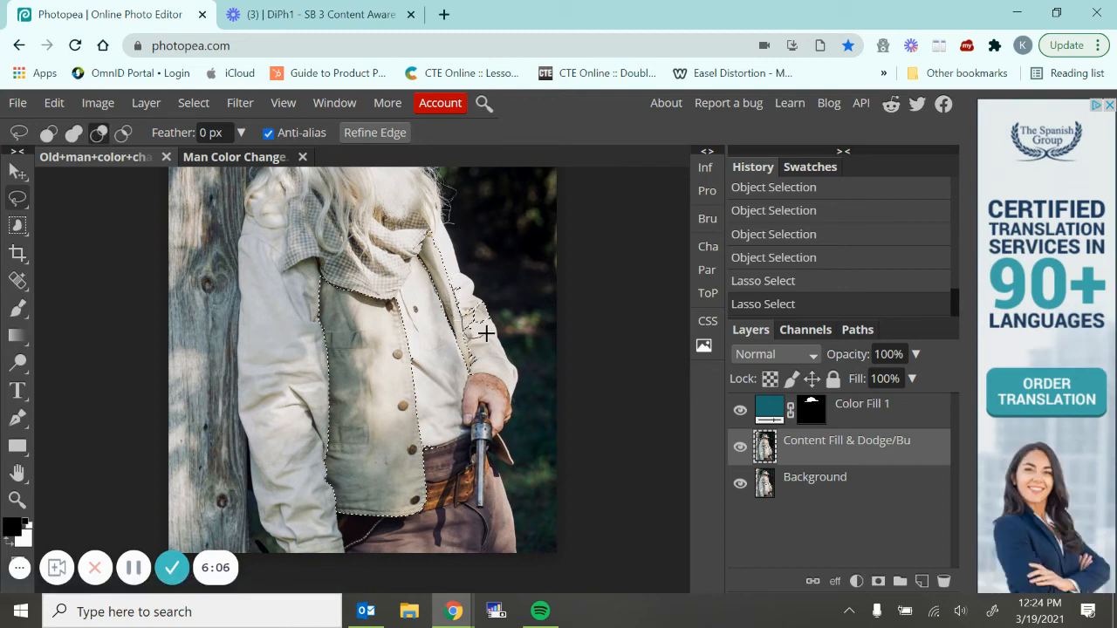
mouse_move(486, 333)
mouse_down()
mouse_move(494, 314)
mouse_move(448, 284)
mouse_up()
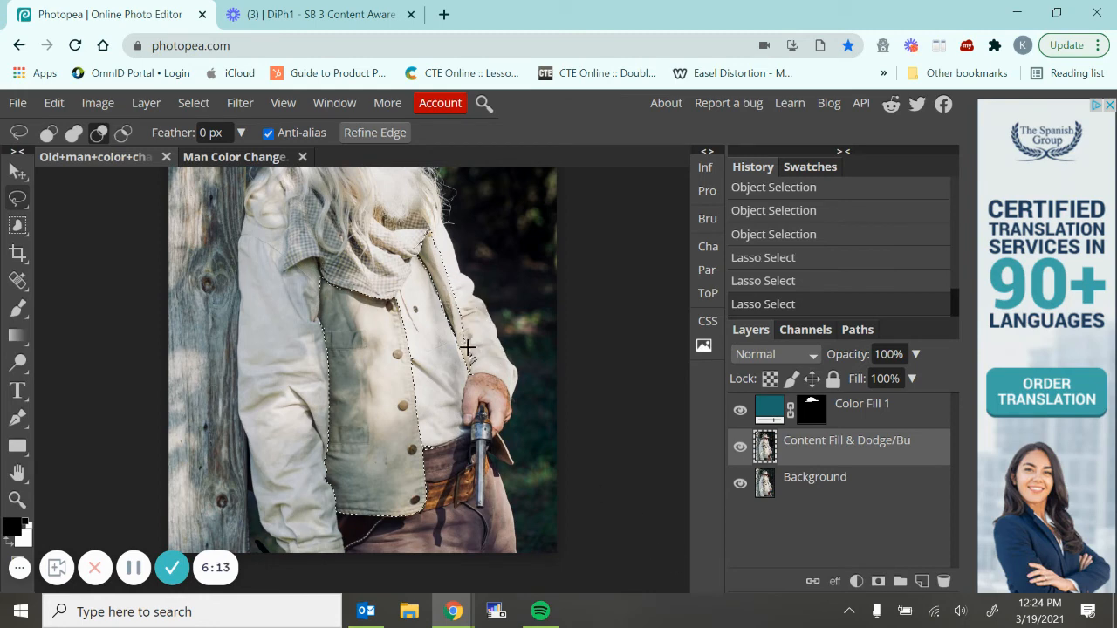
drag(469, 365, 468, 354)
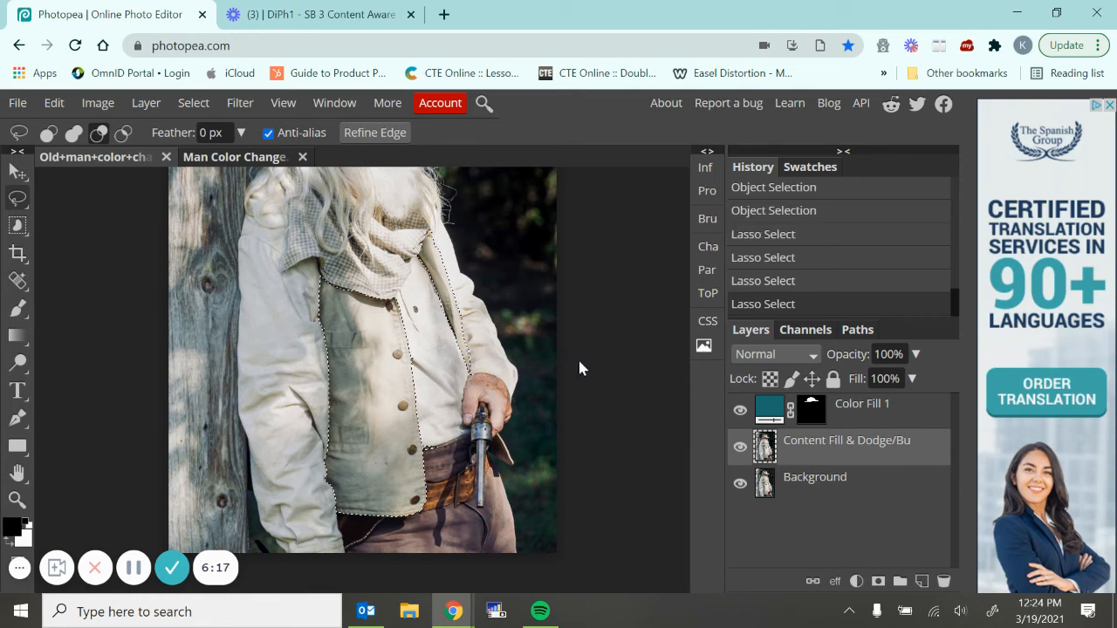
Add a Hue/Saturation adjustment layer masked to the selected jacket front, above the Content Fill & Dodge/Bu layer
key(ctrl+minus)
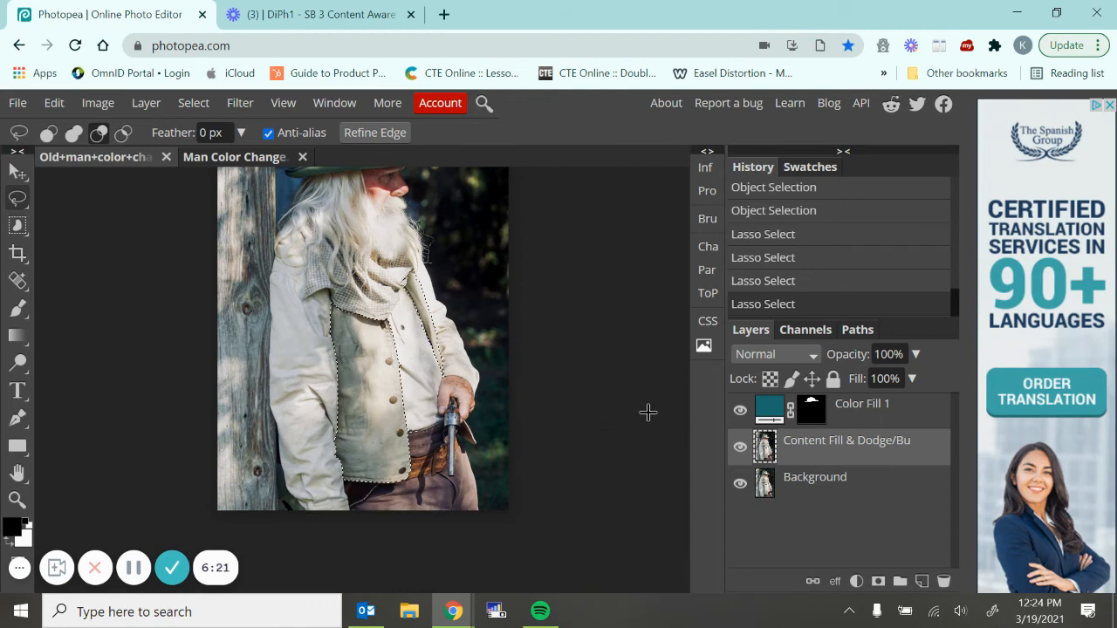
click(857, 581)
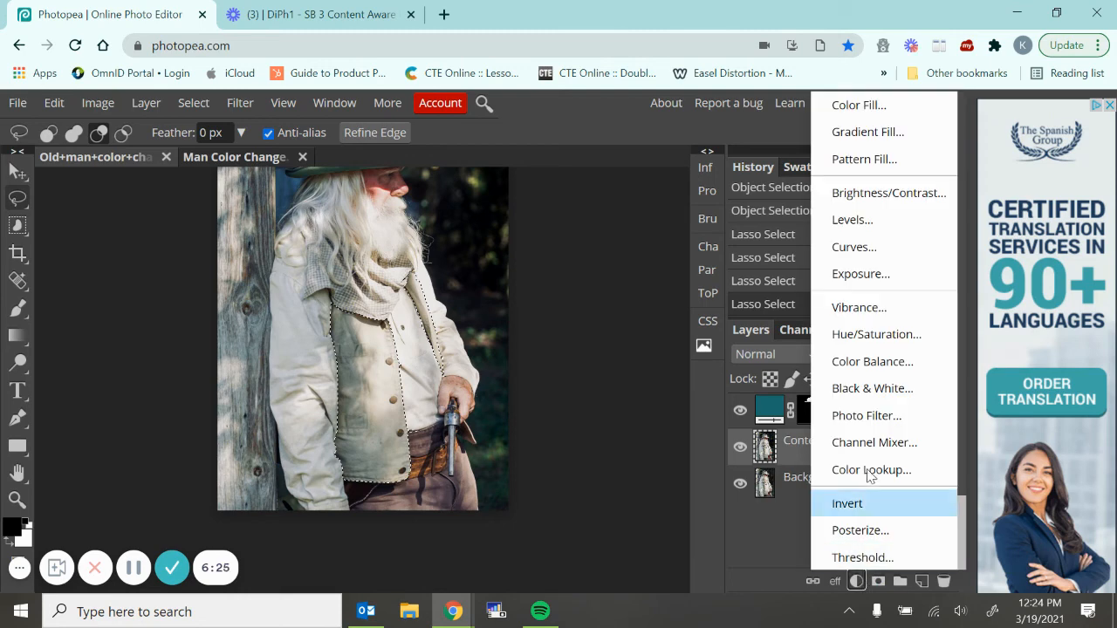
click(876, 334)
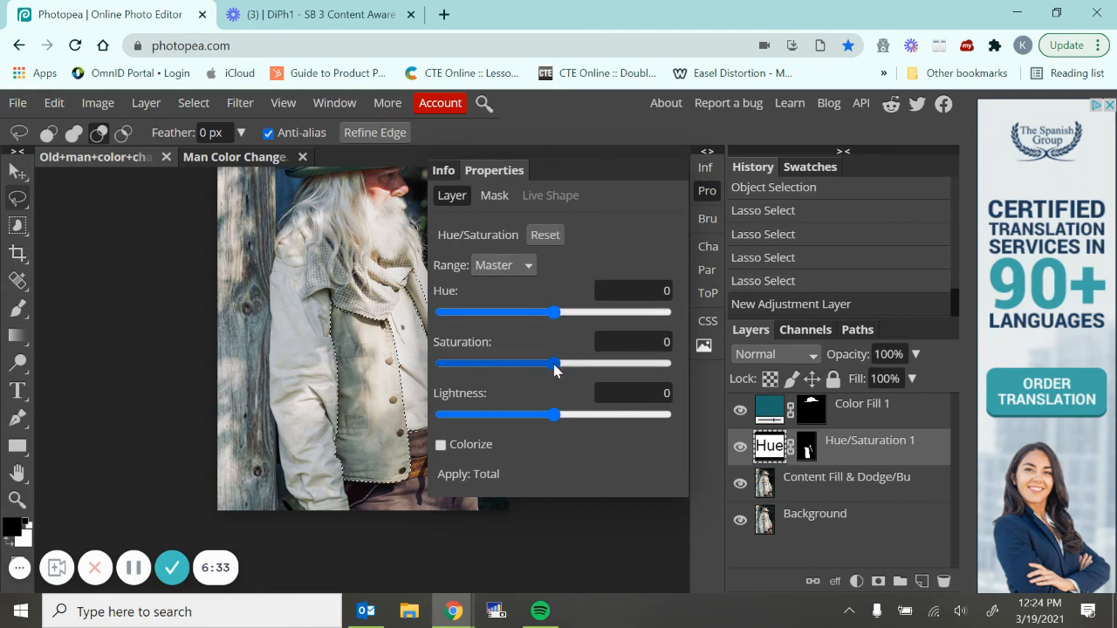
Set the jacket adjustment's Hue to 59 and Saturation to 65
drag(553, 363, 590, 368)
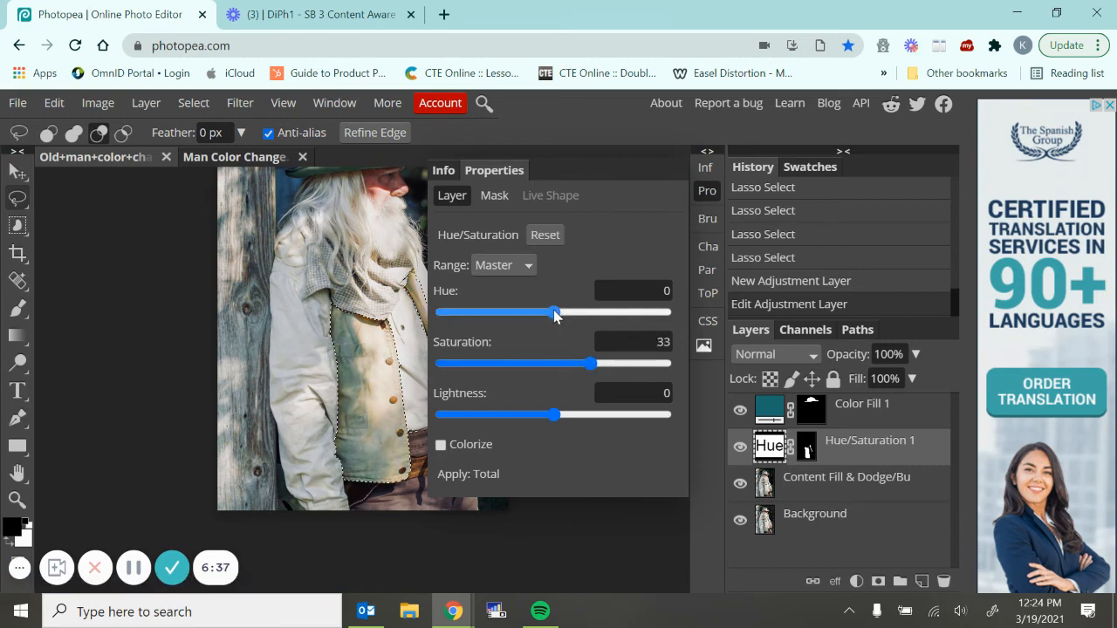
drag(564, 314, 589, 322)
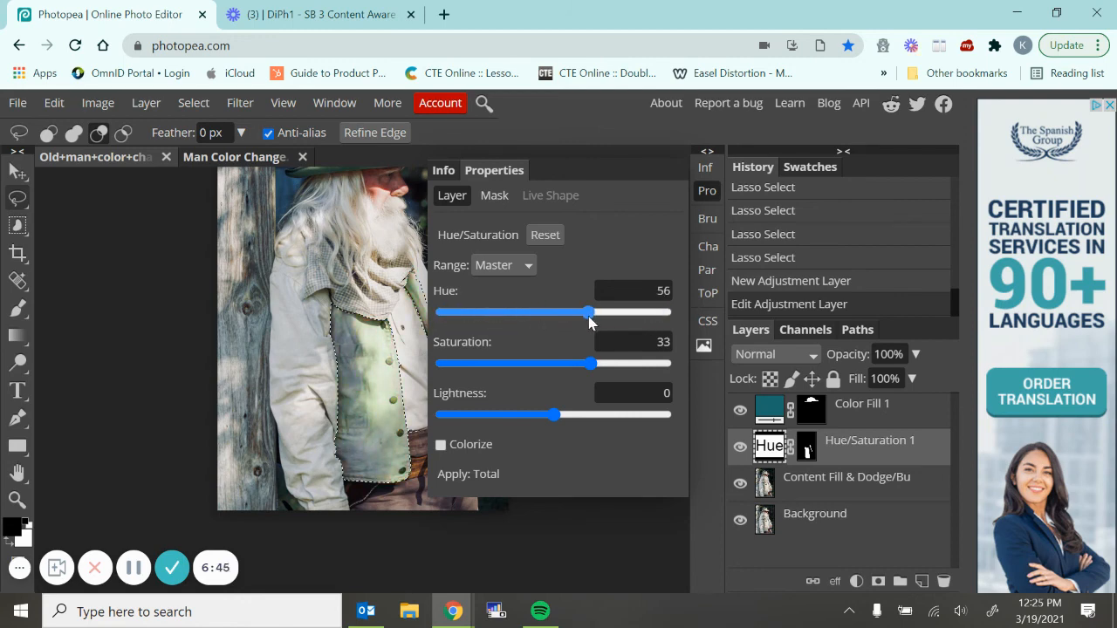
scroll(370, 309, up, 2)
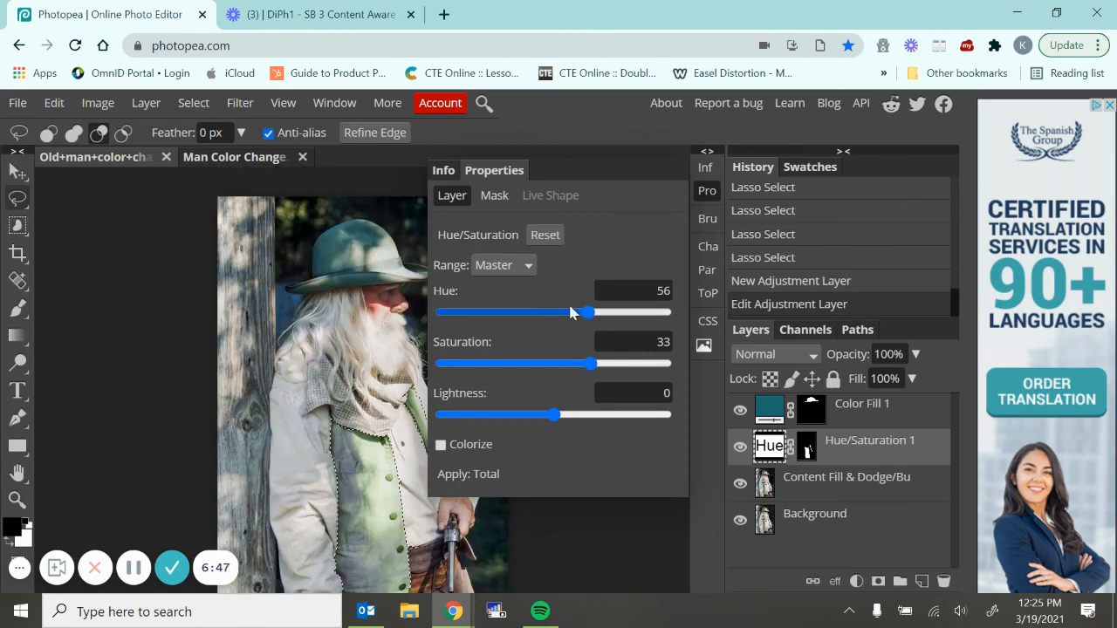
mouse_move(594, 320)
mouse_down()
mouse_move(618, 319)
mouse_move(608, 319)
mouse_up()
drag(600, 319, 591, 316)
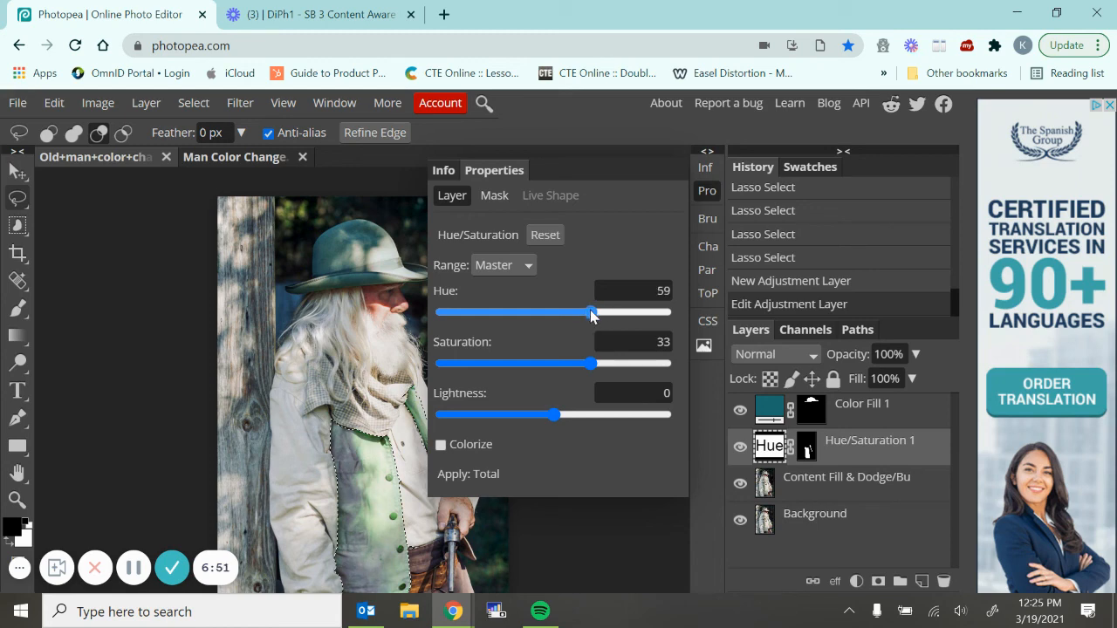
drag(591, 363, 628, 371)
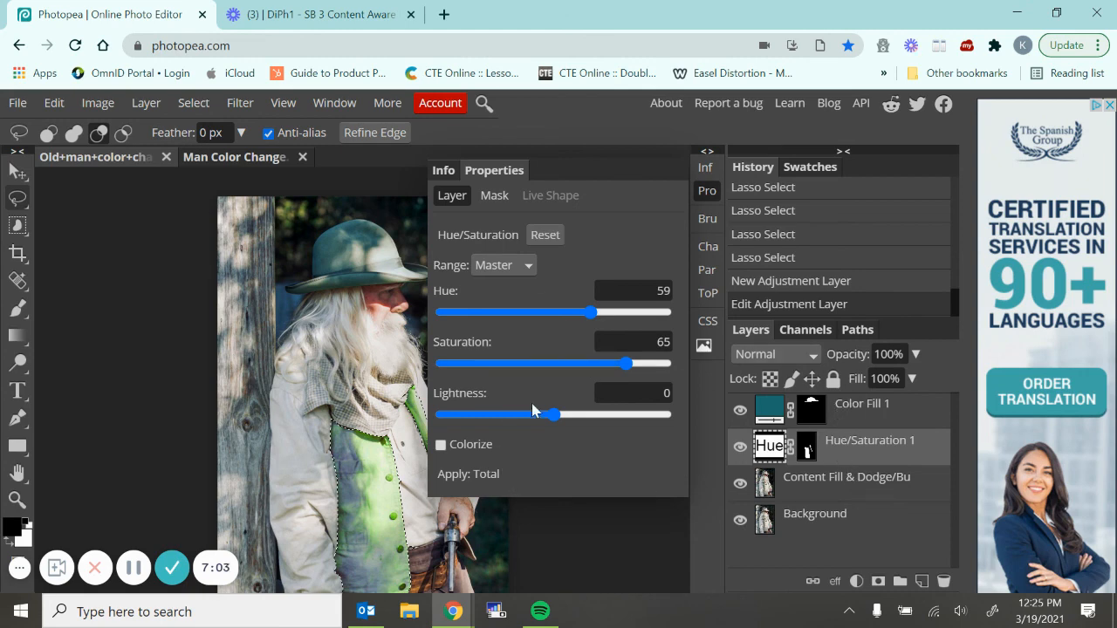
Close the Hue/Saturation settings and deselect the jacket front
click(707, 192)
click(593, 289)
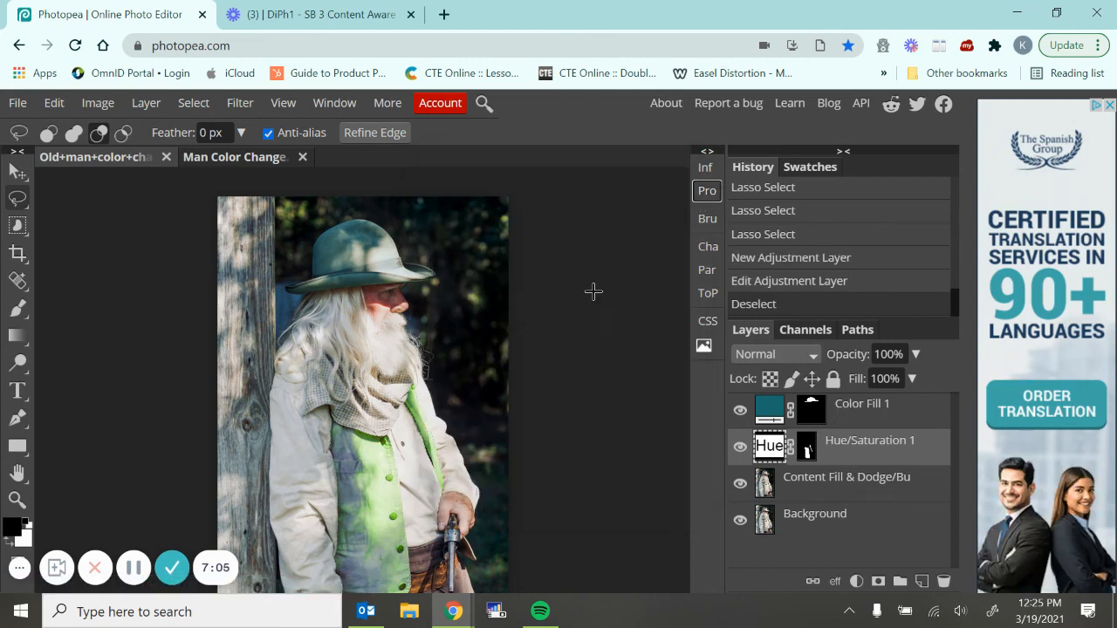
scroll(603, 303, down, 1)
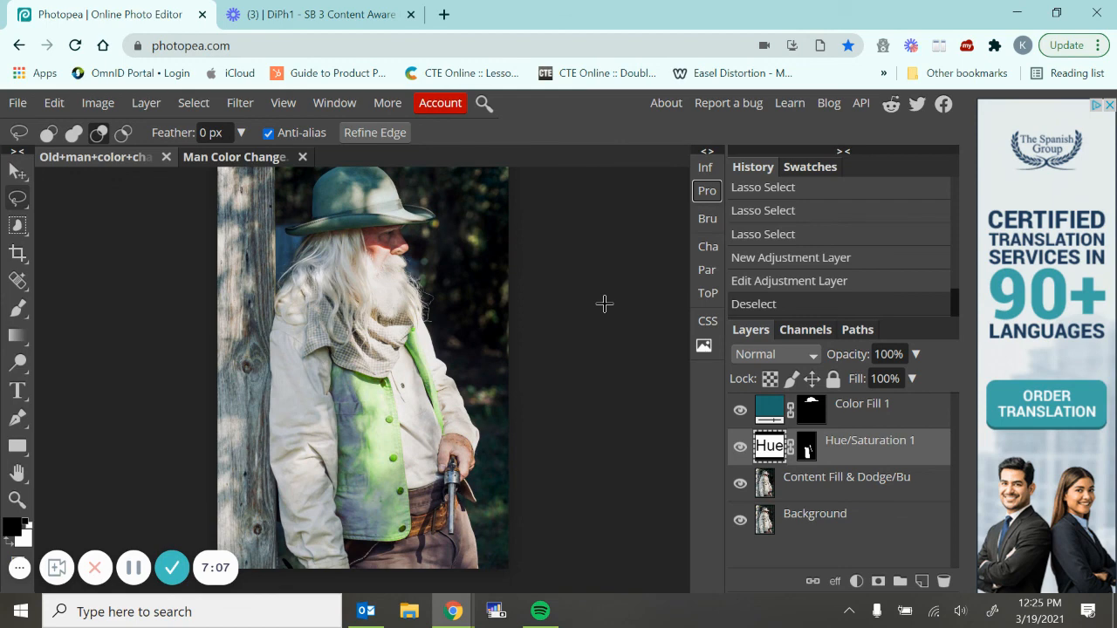